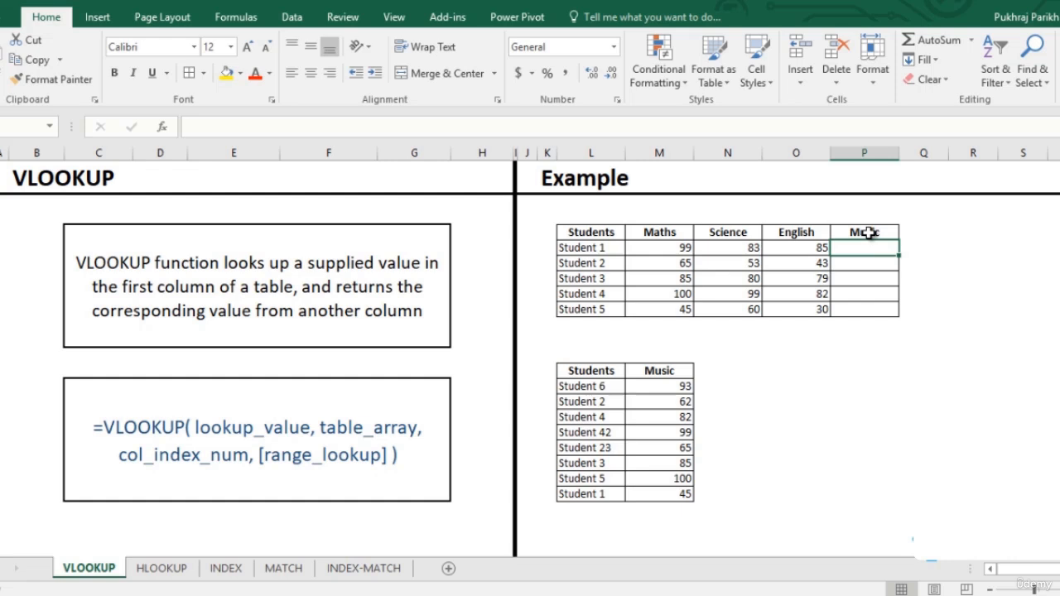
Step: Start a VLOOKUP formula in Student 1's Music cell with the student name in L5 as the lookup value
type("=vl")
key("Tab")
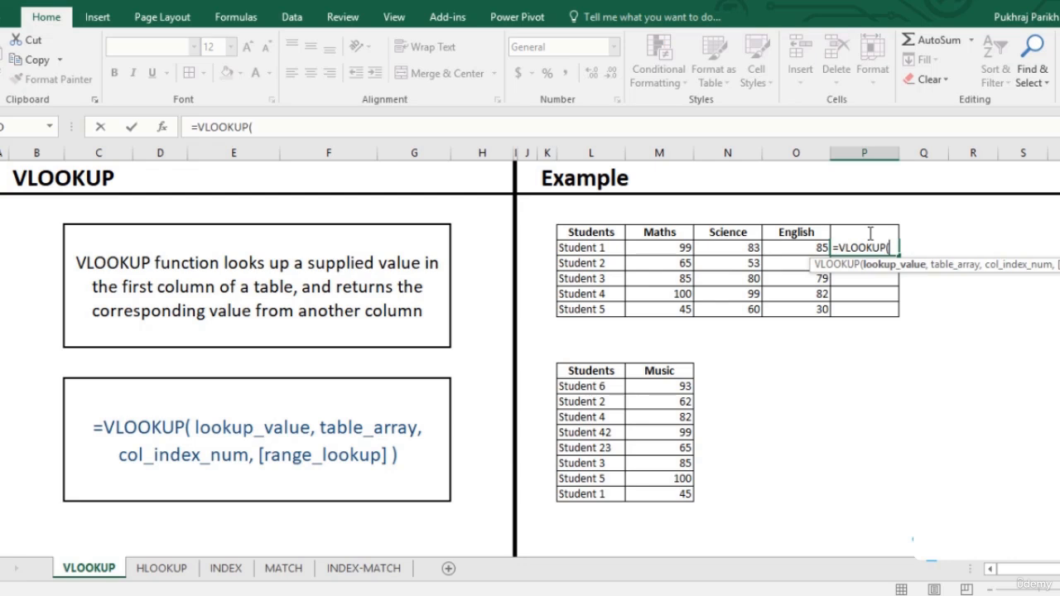
key("Left")
key("Left")
key("Left")
key("Left")
key("Left")
key("Right")
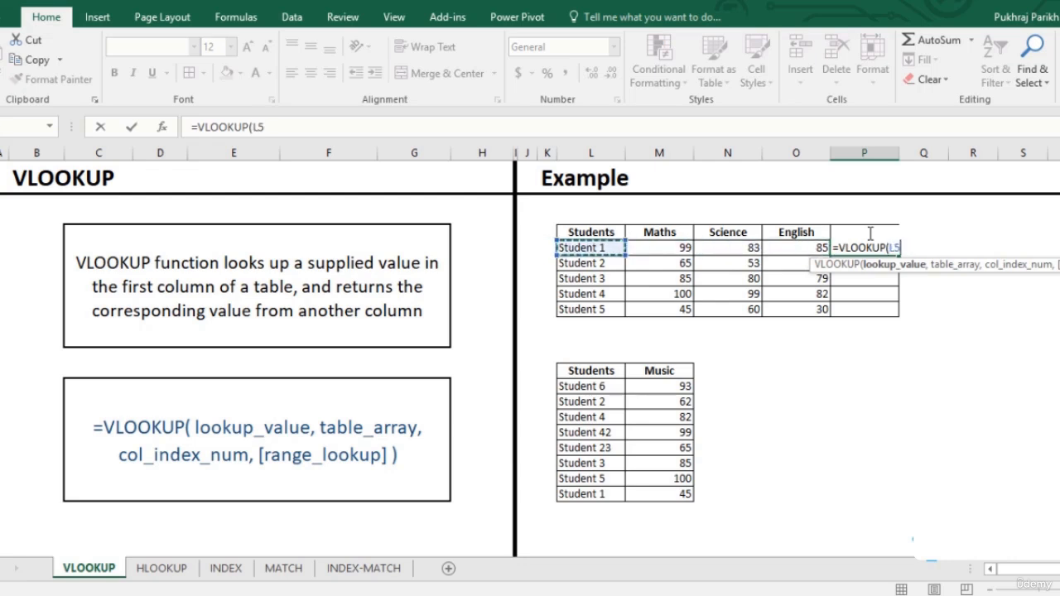
type(",")
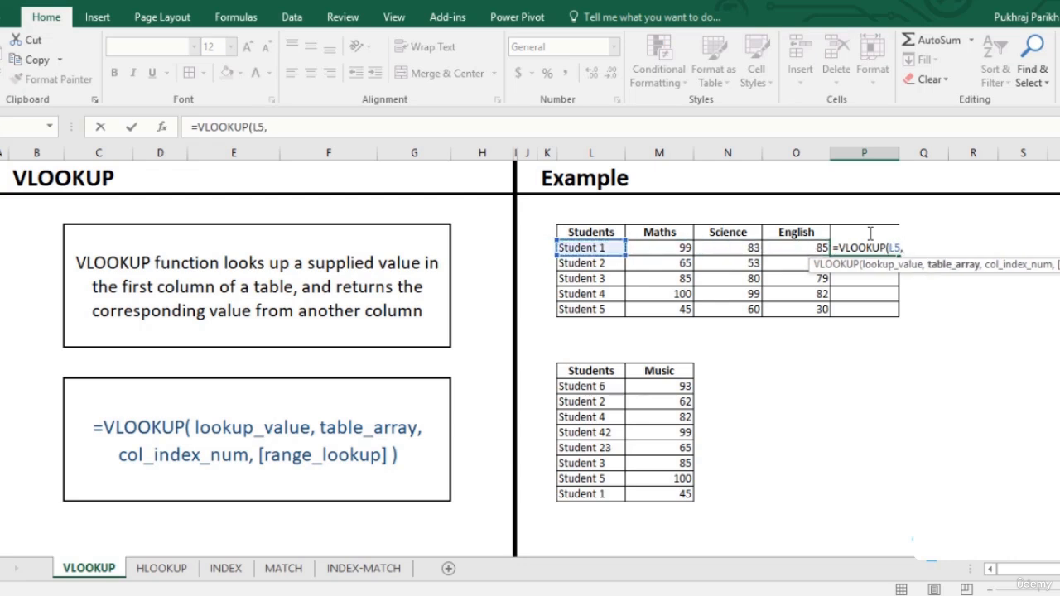
Step: Set the VLOOKUP table array to L14:M21, the student rows of the lower Music table
key("Down")
key("Down")
key("Down")
key("Down")
key("Down")
key("Down")
key("Down")
key("Down")
key("Down")
key("Left")
key("Left")
key("Left")
key("Left")
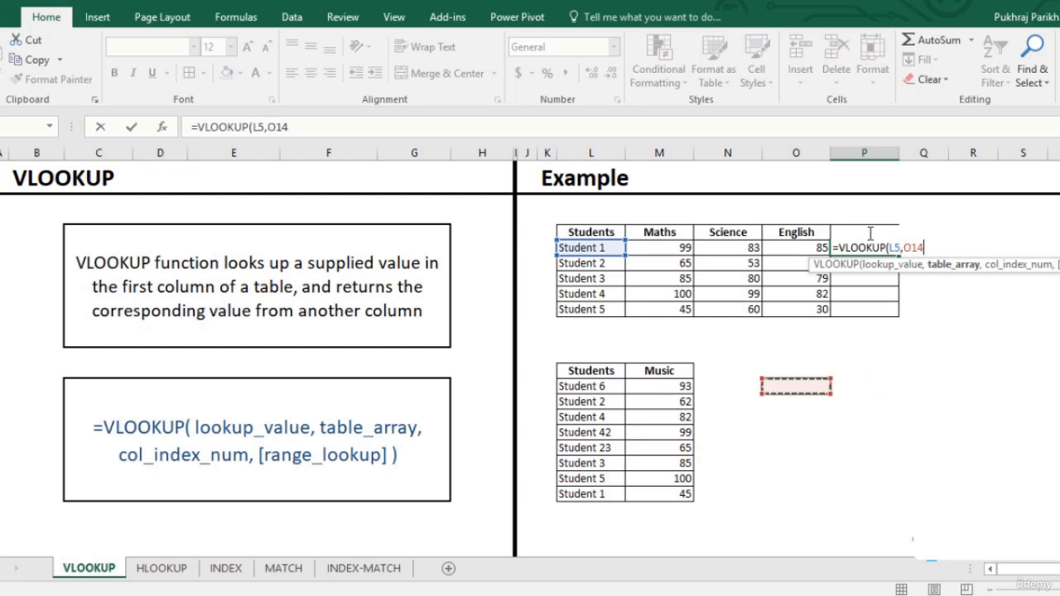
key("shift+Right")
key("ctrl+shift+Down")
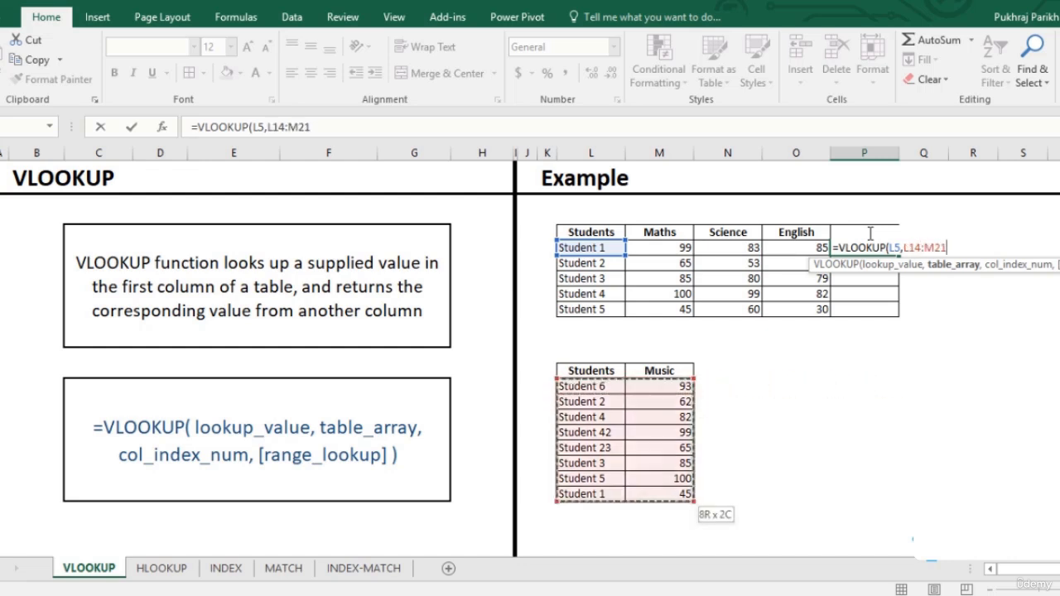
type(",")
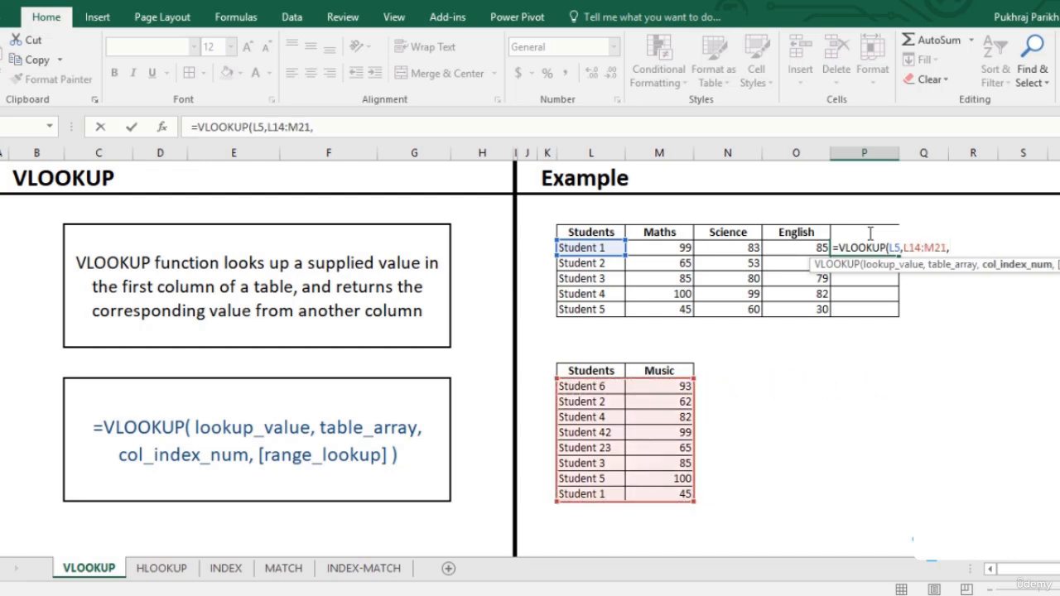
Step: Complete the VLOOKUP with column index 2 and exact match 0, and check it against Student 1's row in the lower table
type("2")
type(",")
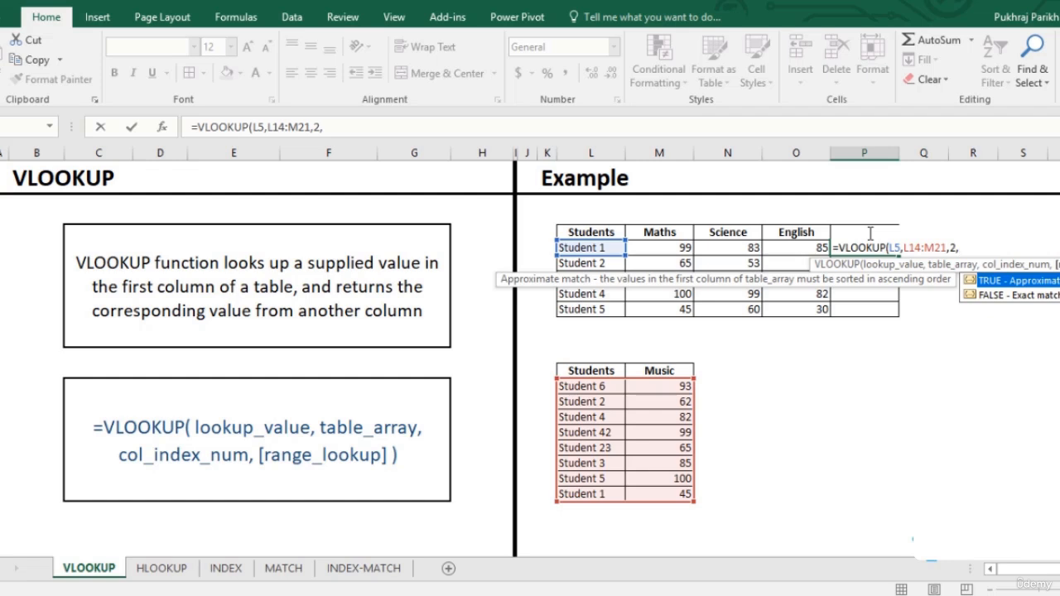
type("0)")
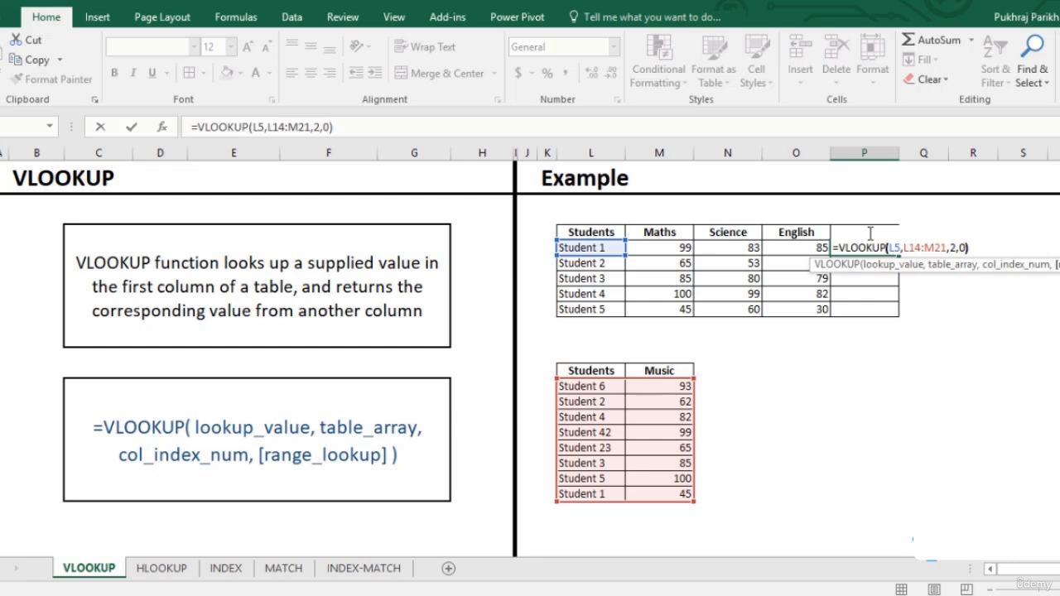
key("Return")
left_click_drag(588, 494, 663, 494)
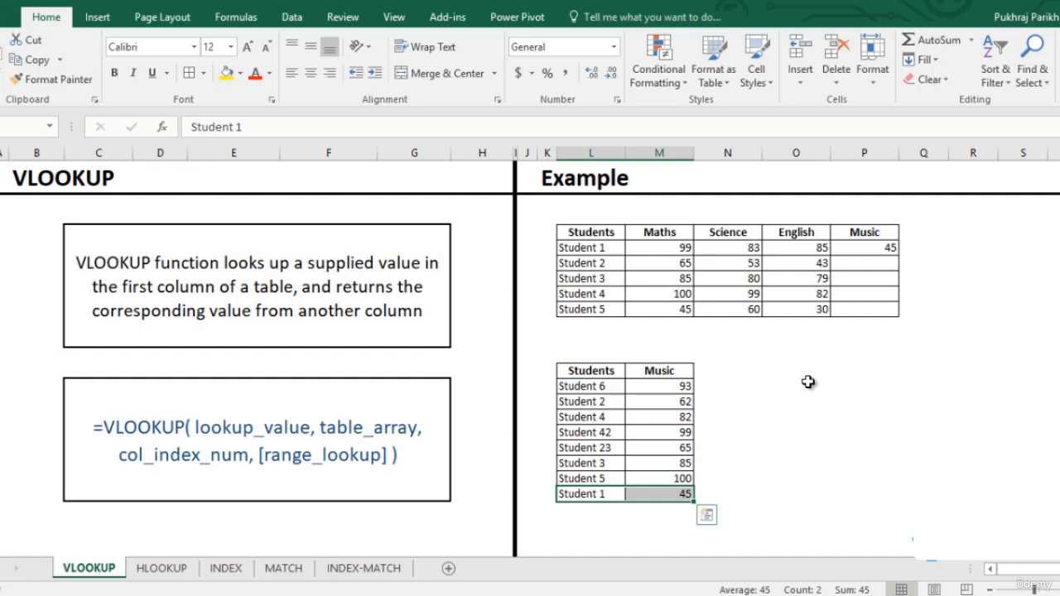
Step: Make the table array absolute as $L$14:$M$21 in Student 1's Music formula and fill it down to Student 5
left_click(880, 247)
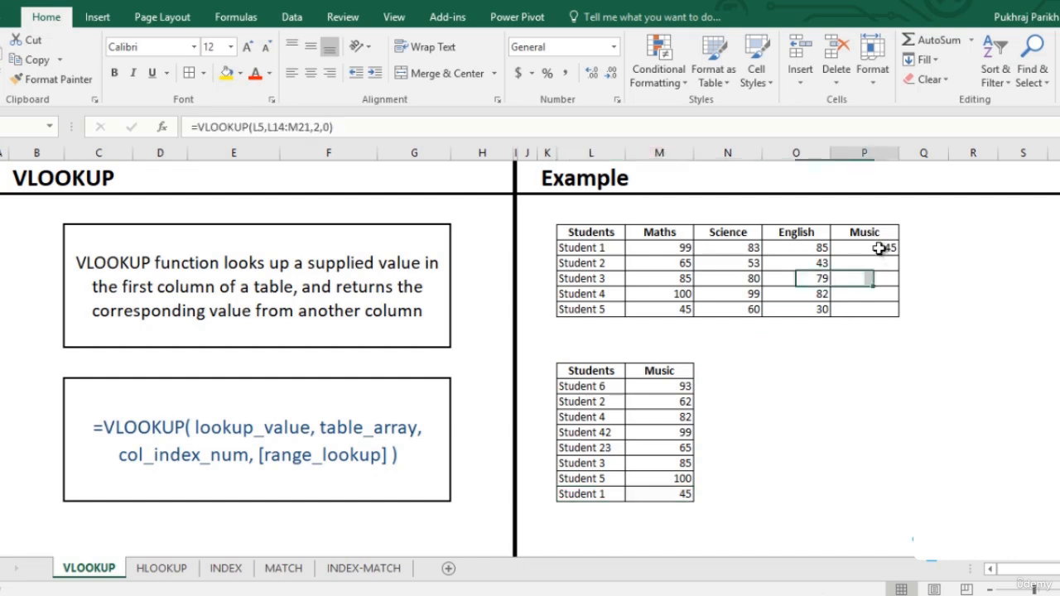
left_click(290, 127)
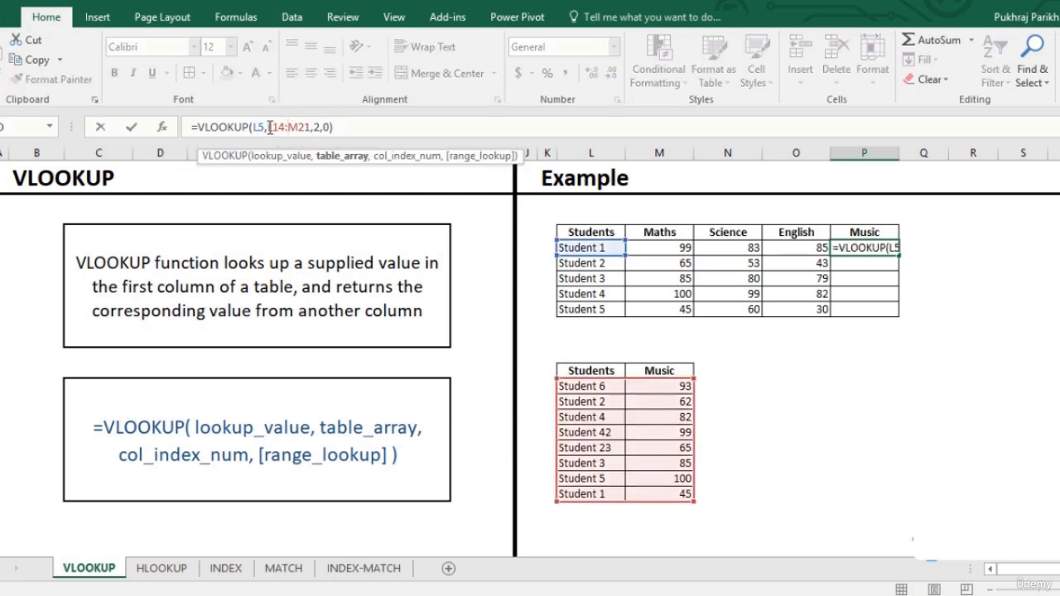
left_click_drag(270, 127, 311, 127)
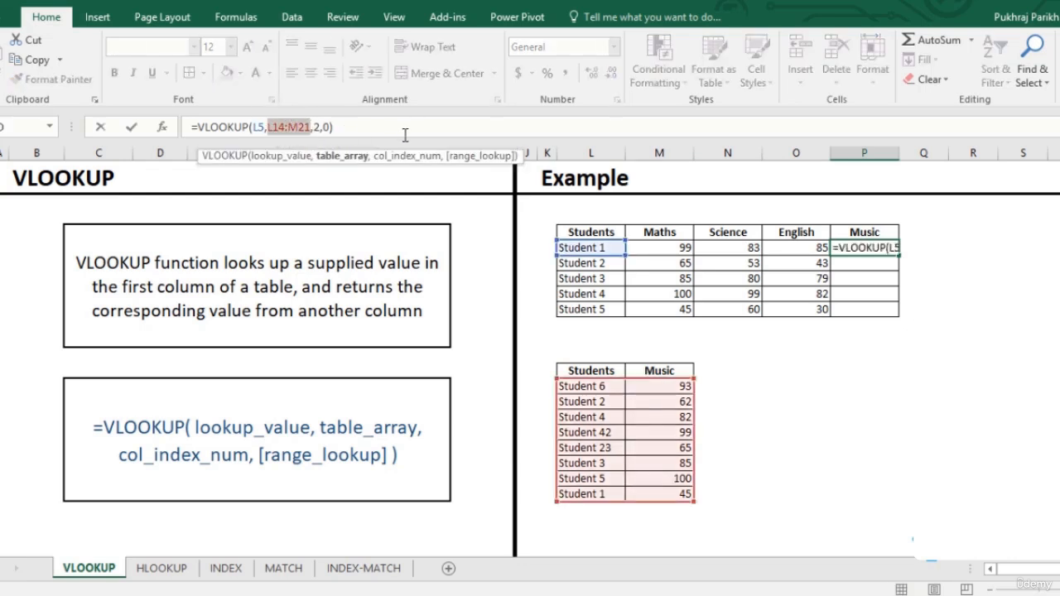
key("F4")
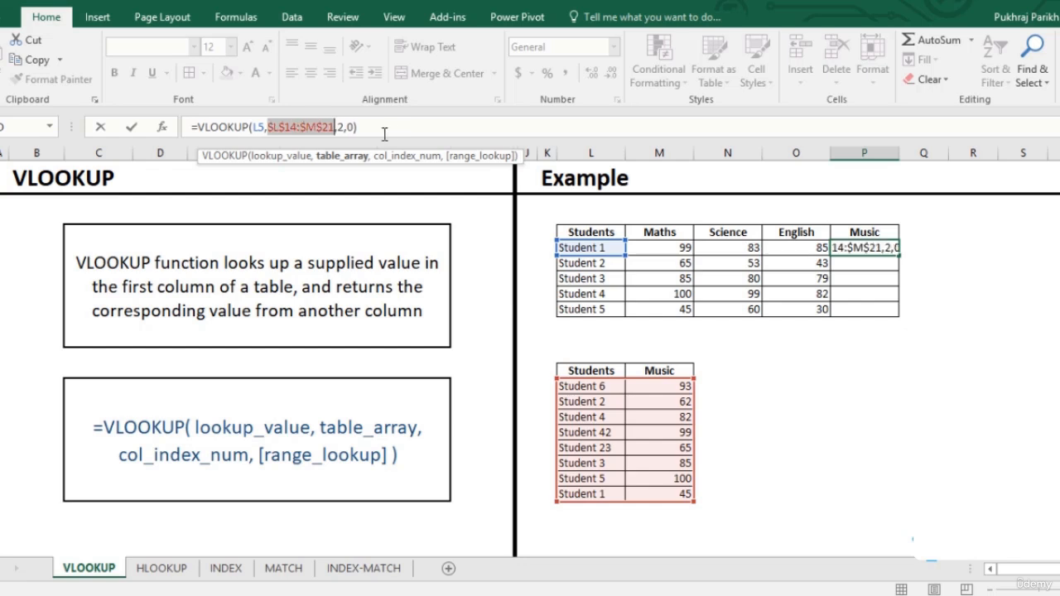
left_click(361, 127)
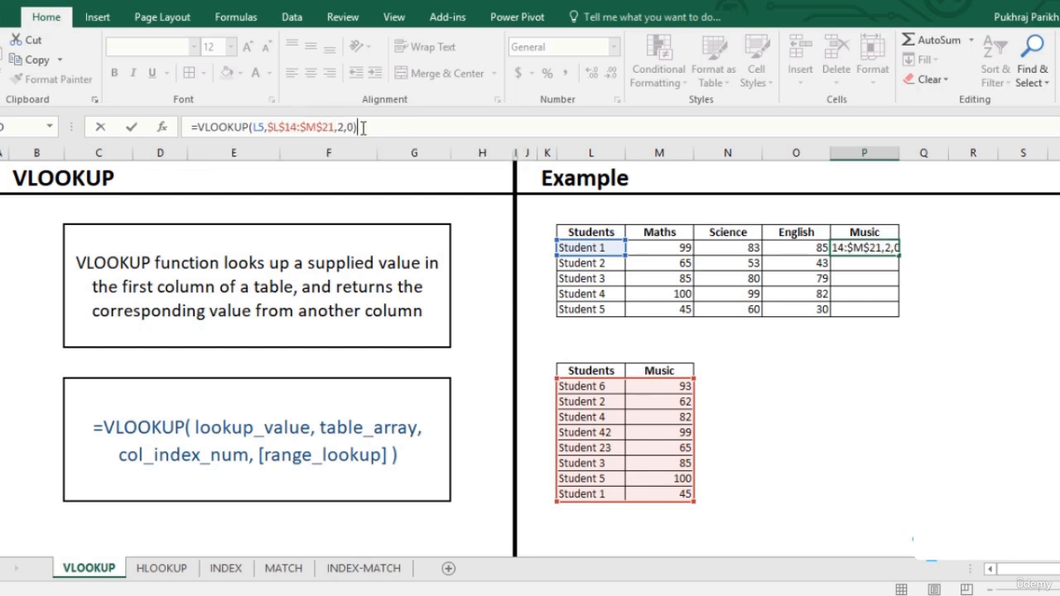
key("Return")
left_click(856, 248)
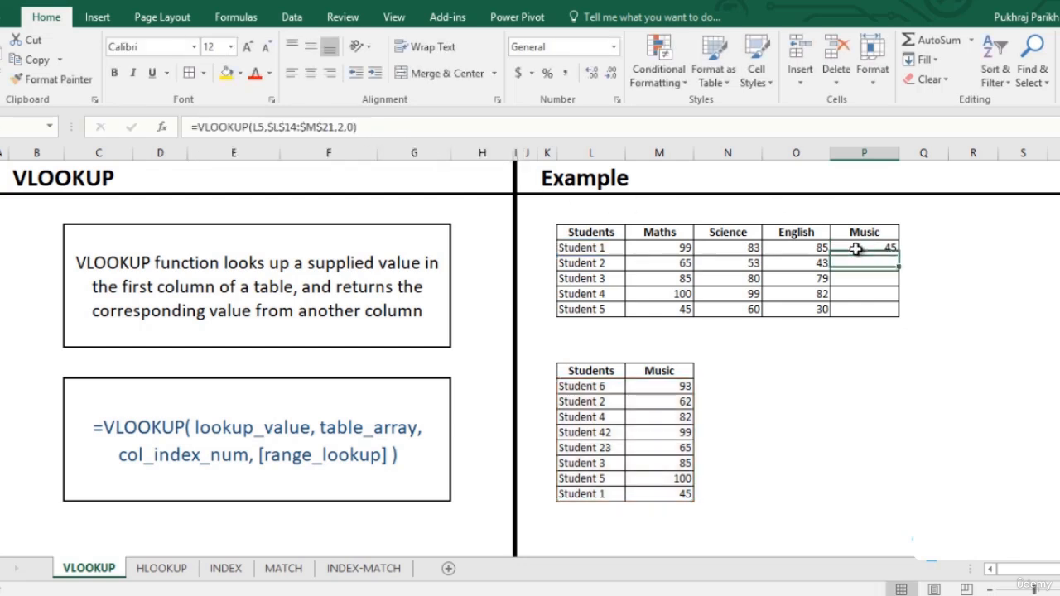
double_click(898, 255)
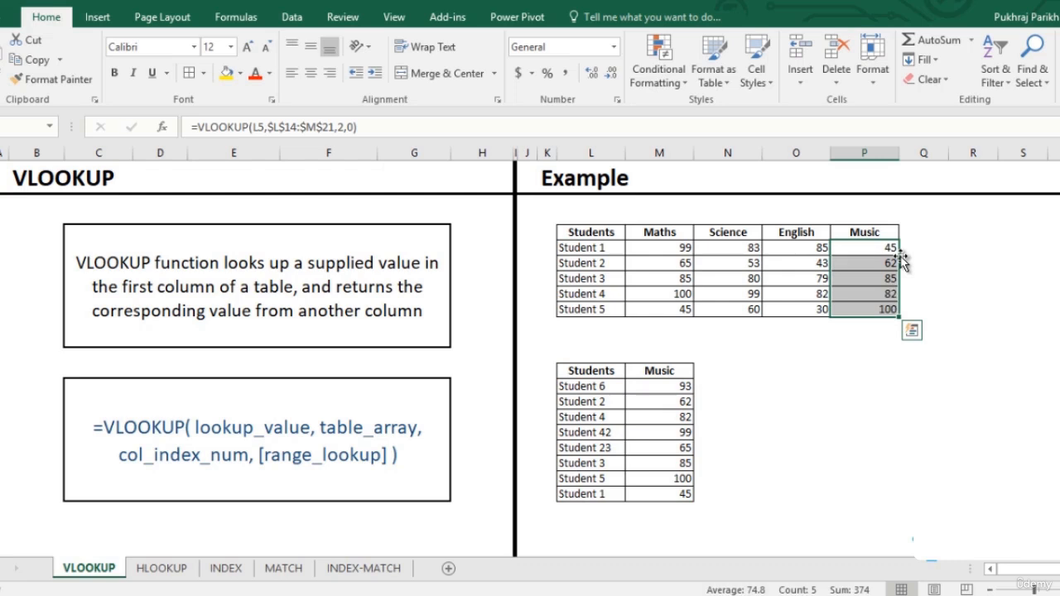
Step: On the HLOOKUP sheet, start an HLOOKUP formula in Student 6's Maths cell with the Maths header M5 as the lookup value
left_click(172, 573)
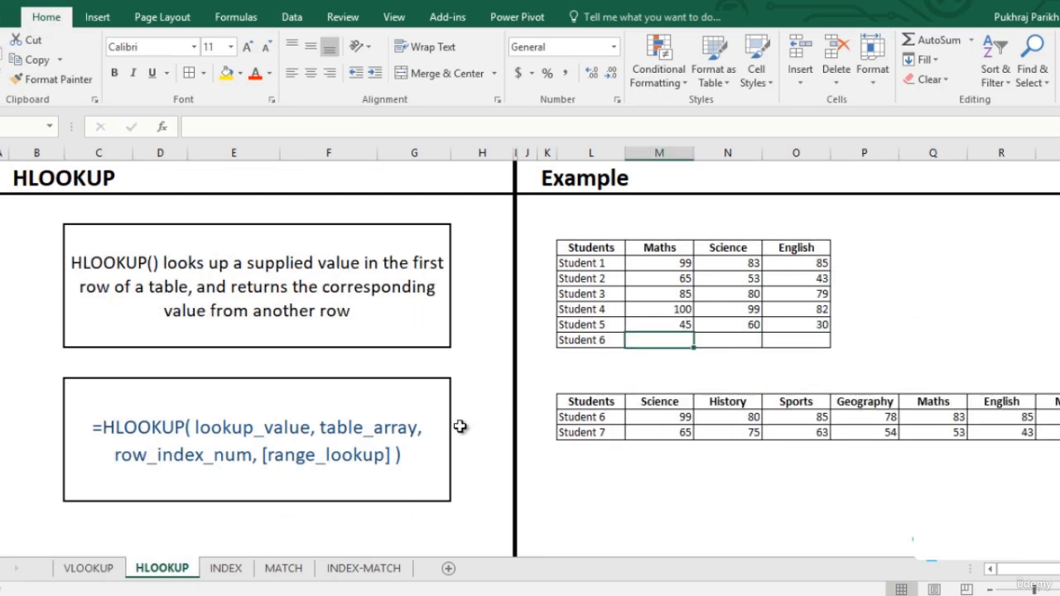
left_click(609, 416)
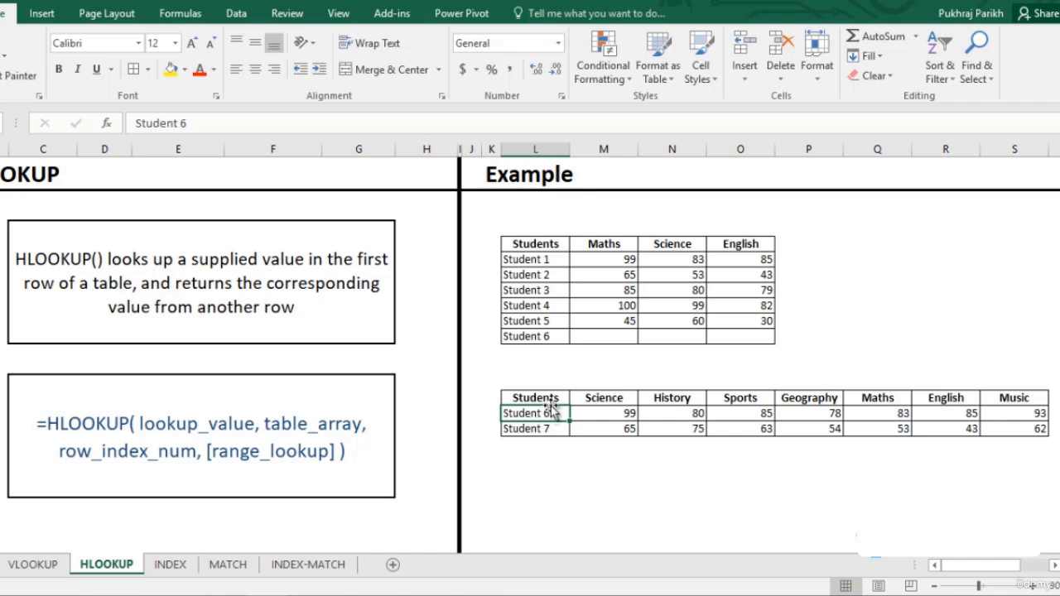
left_click(593, 338)
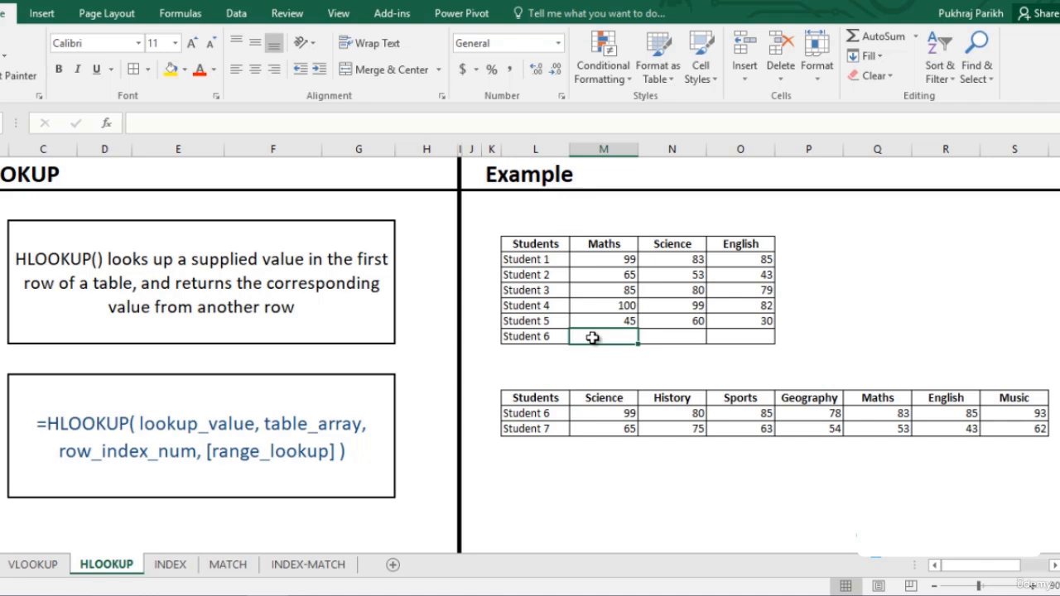
type("=hl")
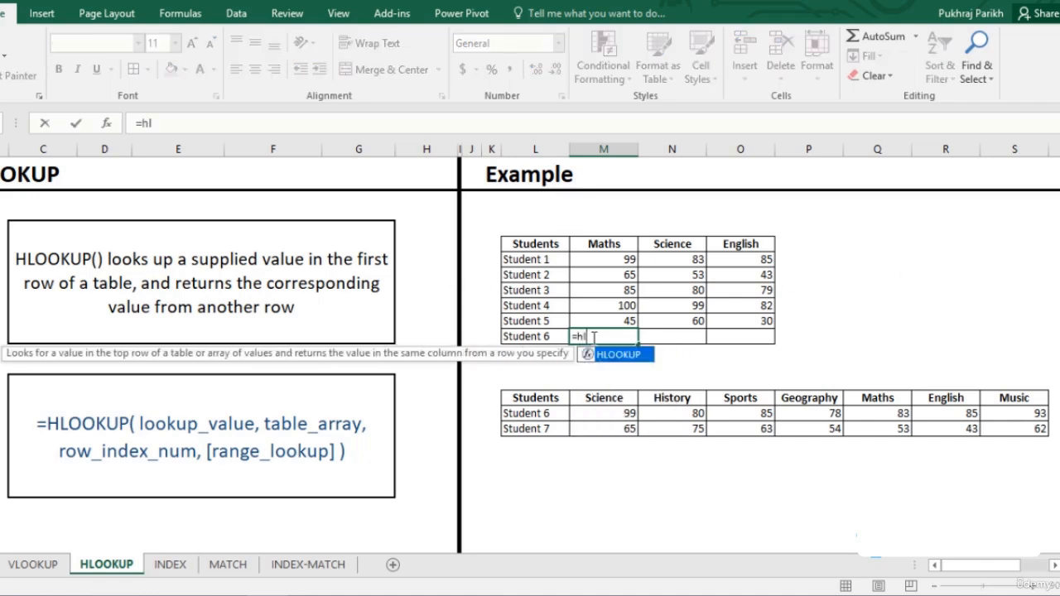
key("Tab")
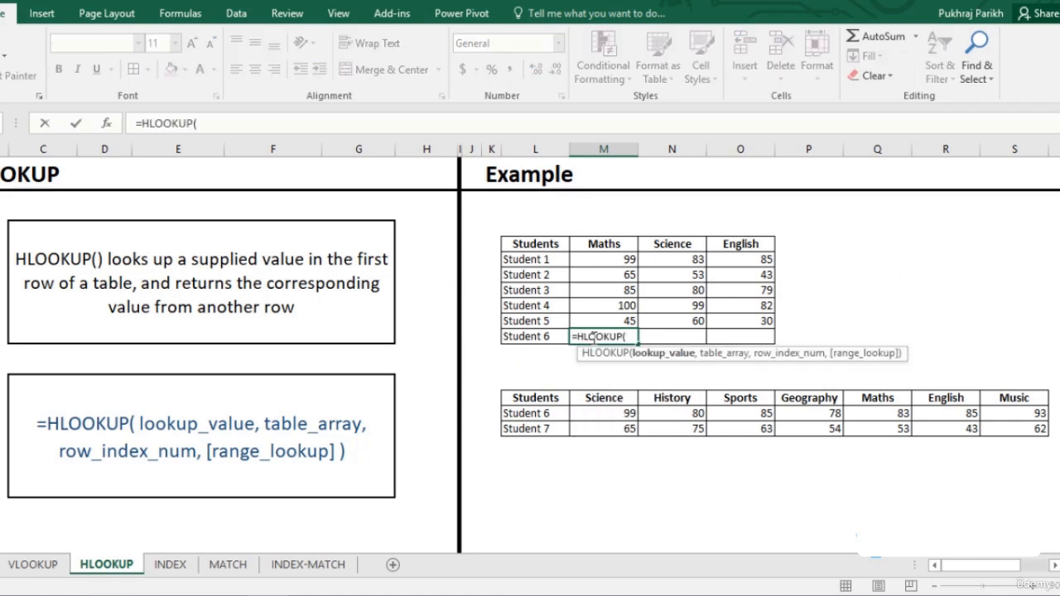
left_click(604, 242)
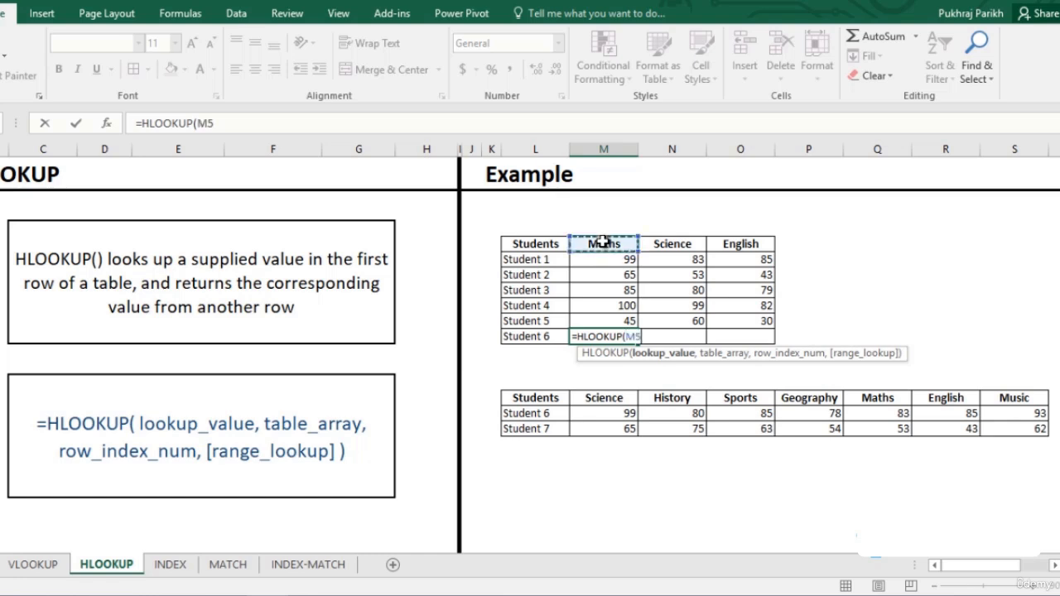
type(",")
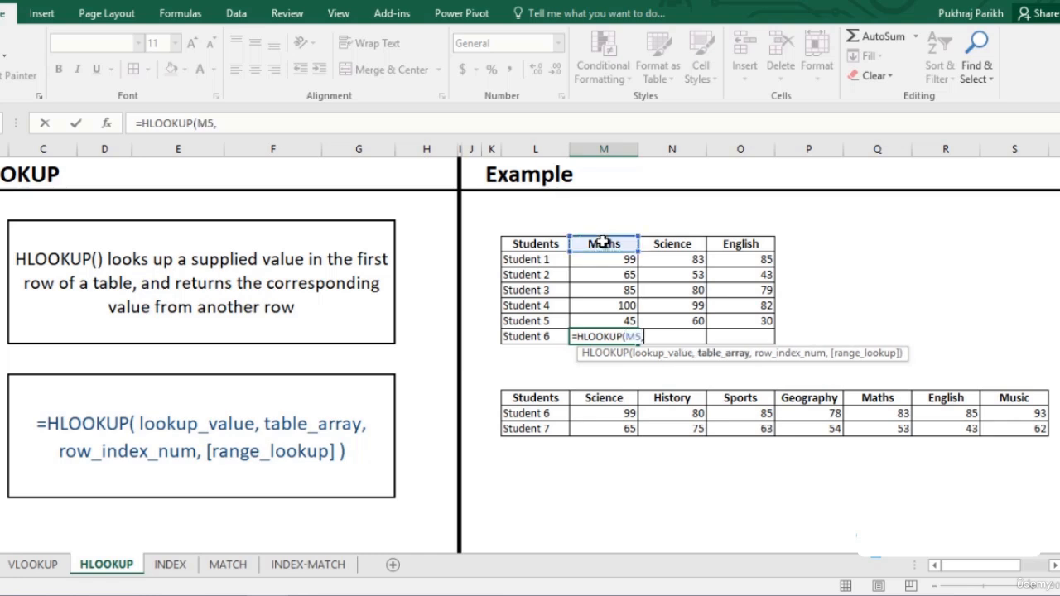
Step: Set the HLOOKUP table array to the lower table's subject columns as the absolute range $M$15:$S$17
left_click(604, 399)
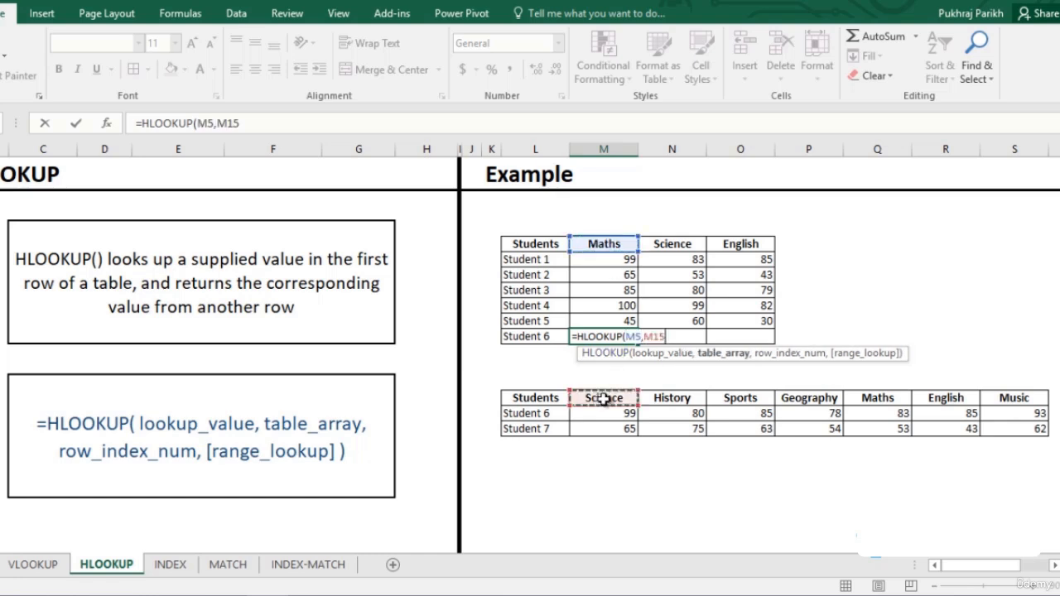
left_click_drag(603, 398, 1000, 428)
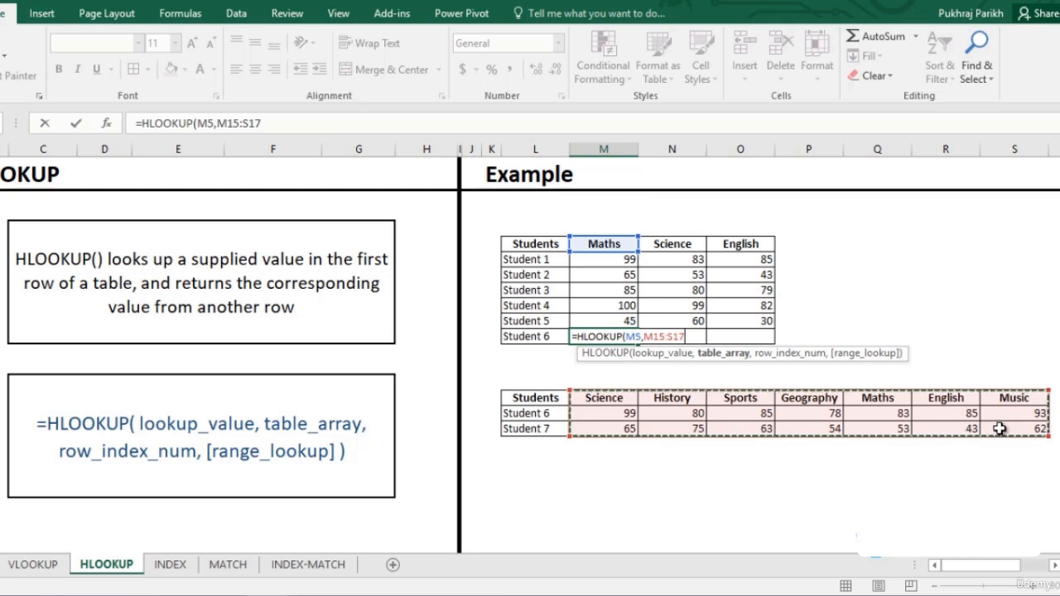
key("F4")
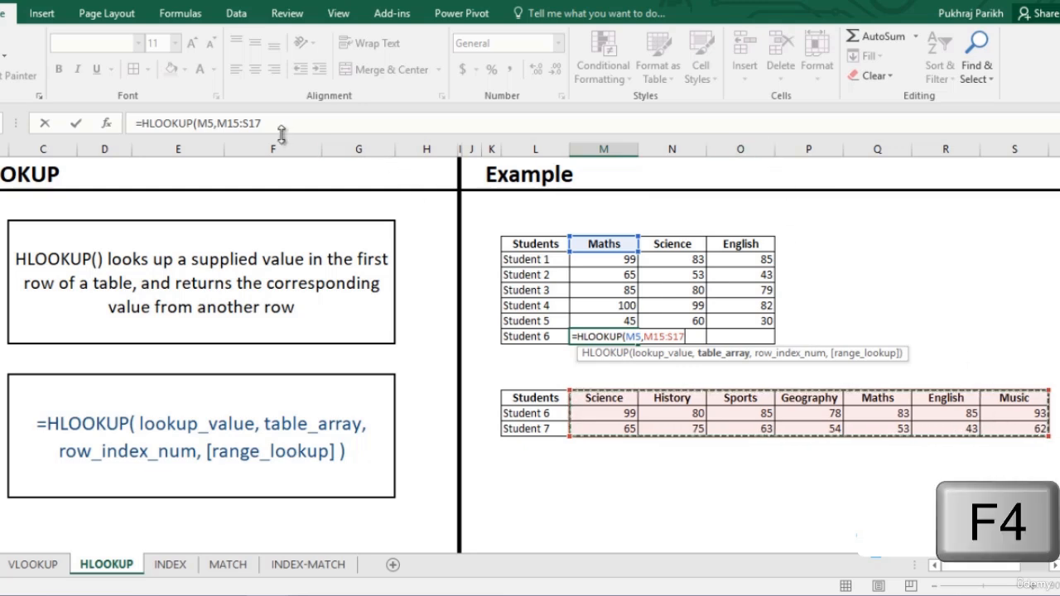
left_click_drag(262, 123, 217, 123)
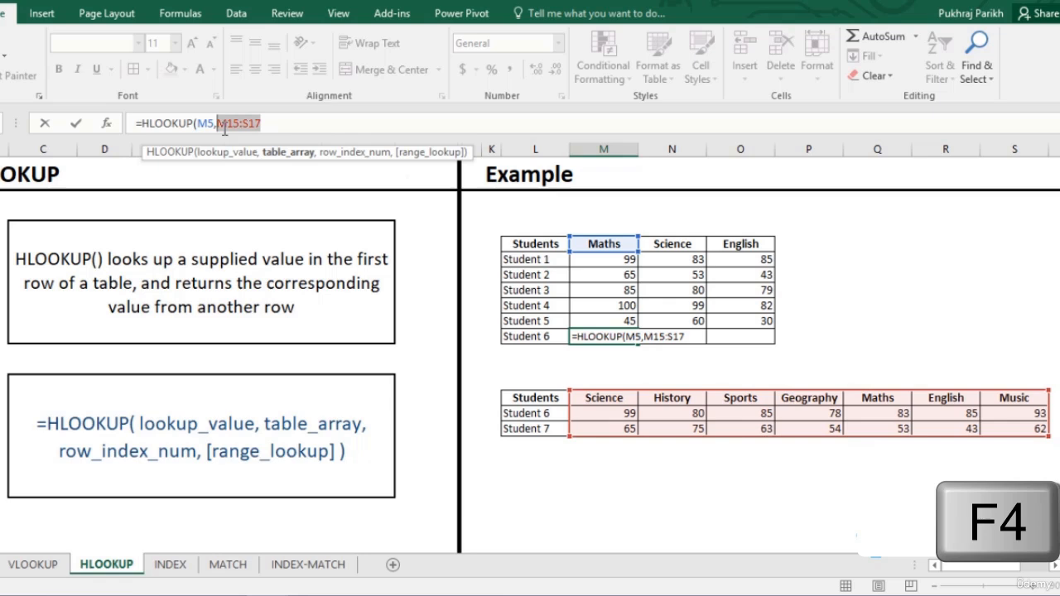
key("F4")
left_click(313, 123)
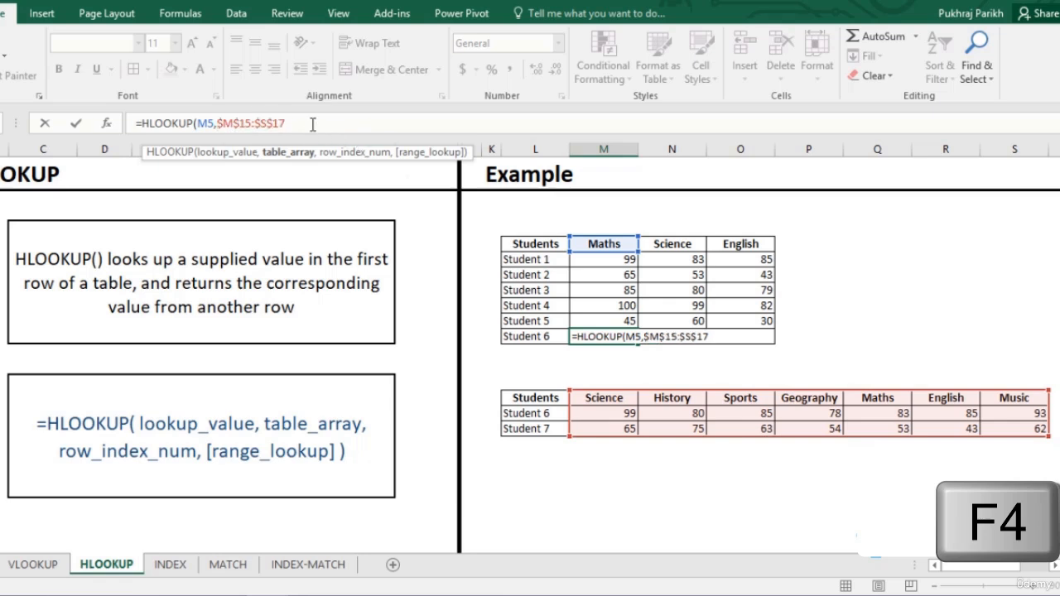
type(",")
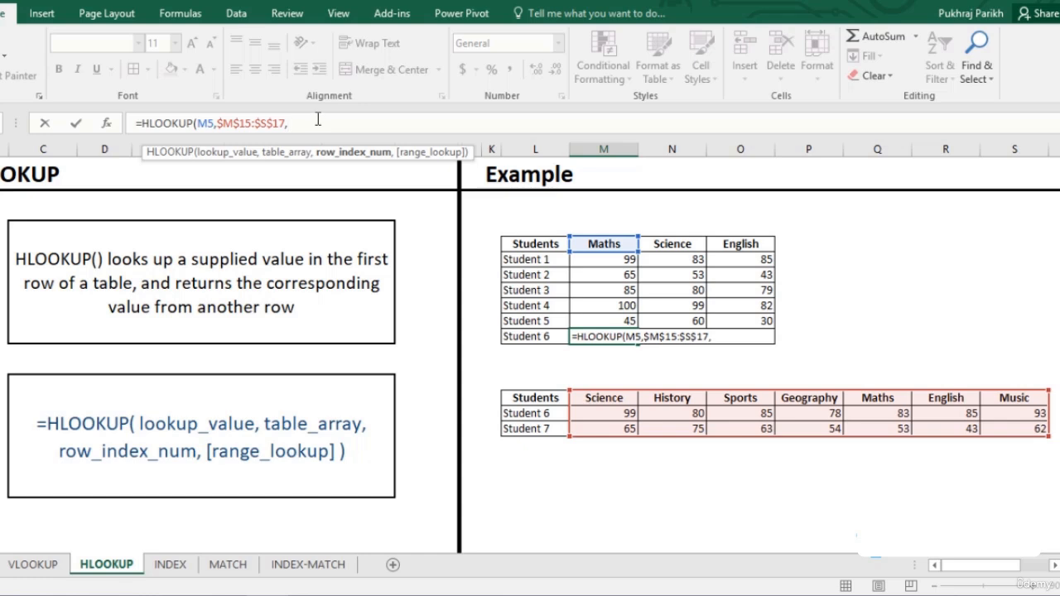
Step: Complete the HLOOKUP formula with row index 2 and exact match 0
type("2,")
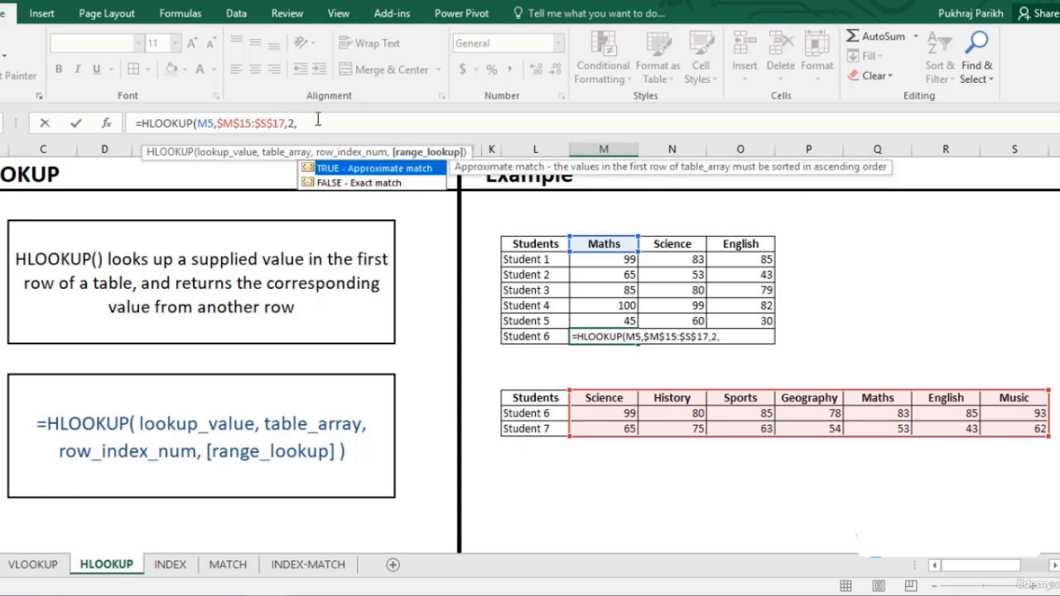
type("0)")
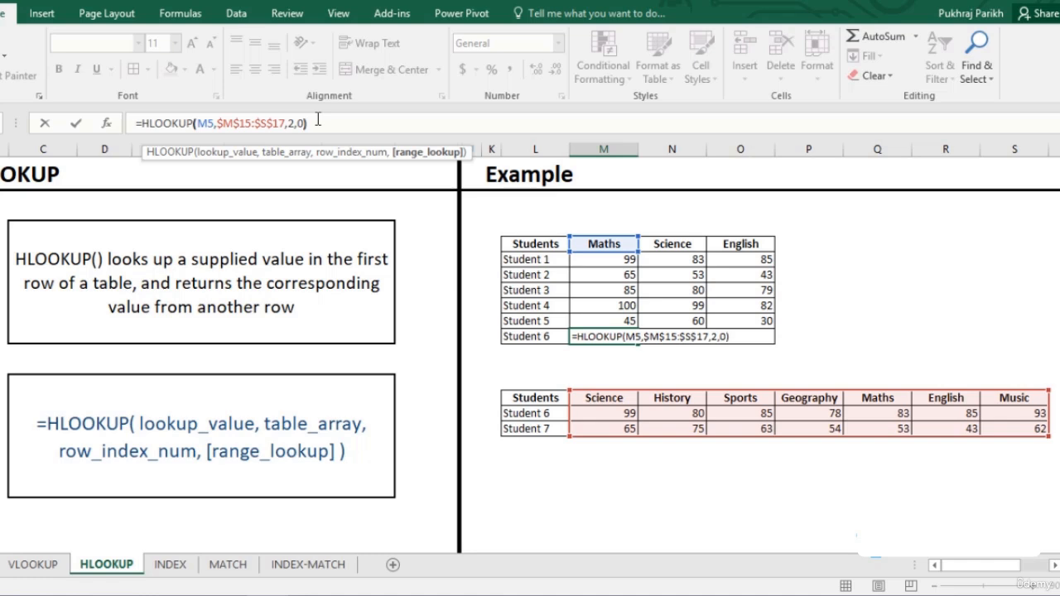
key("Return")
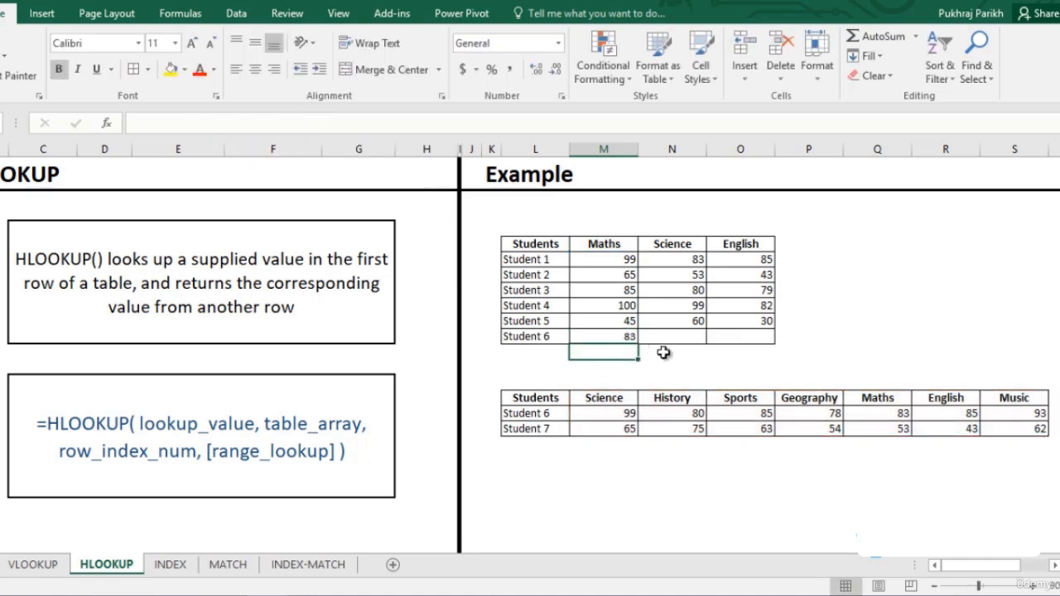
Step: Fill Student 6's Maths formula across to Science and English, and check it against the Maths mark in the lower table
left_click(627, 341)
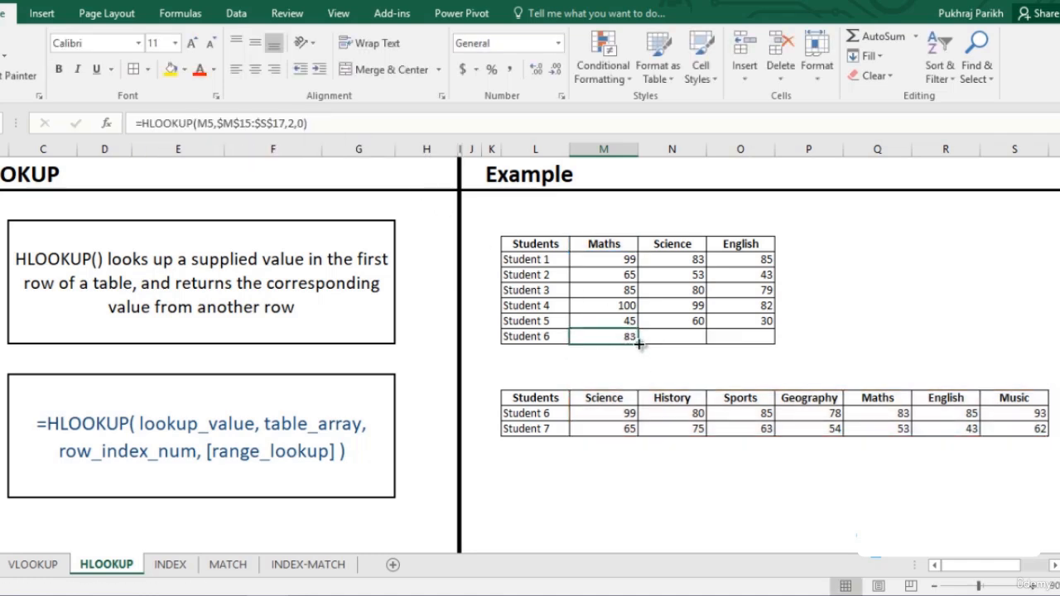
left_click_drag(639, 344, 746, 342)
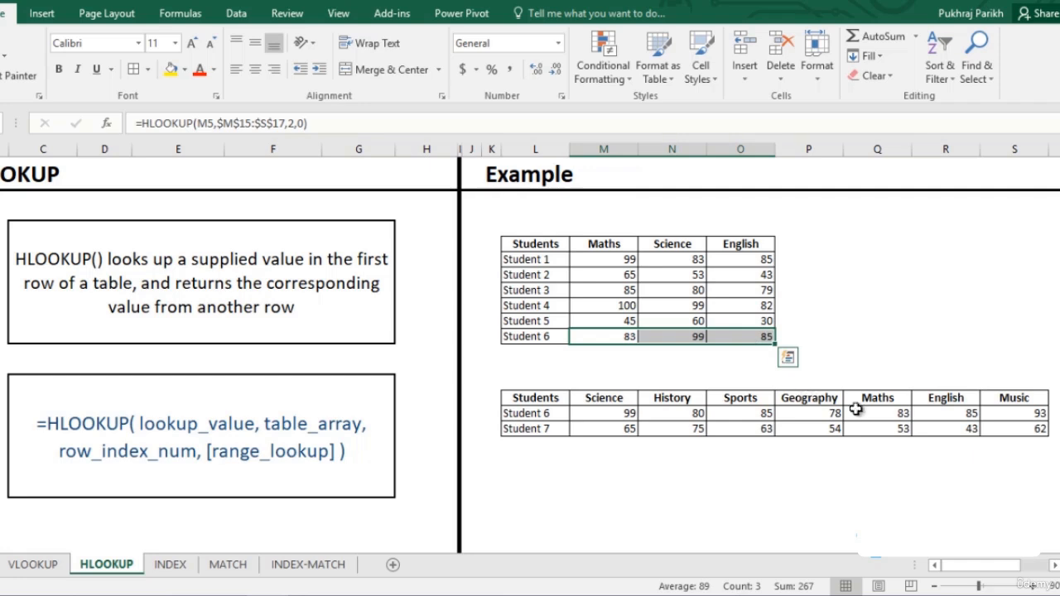
left_click(901, 414)
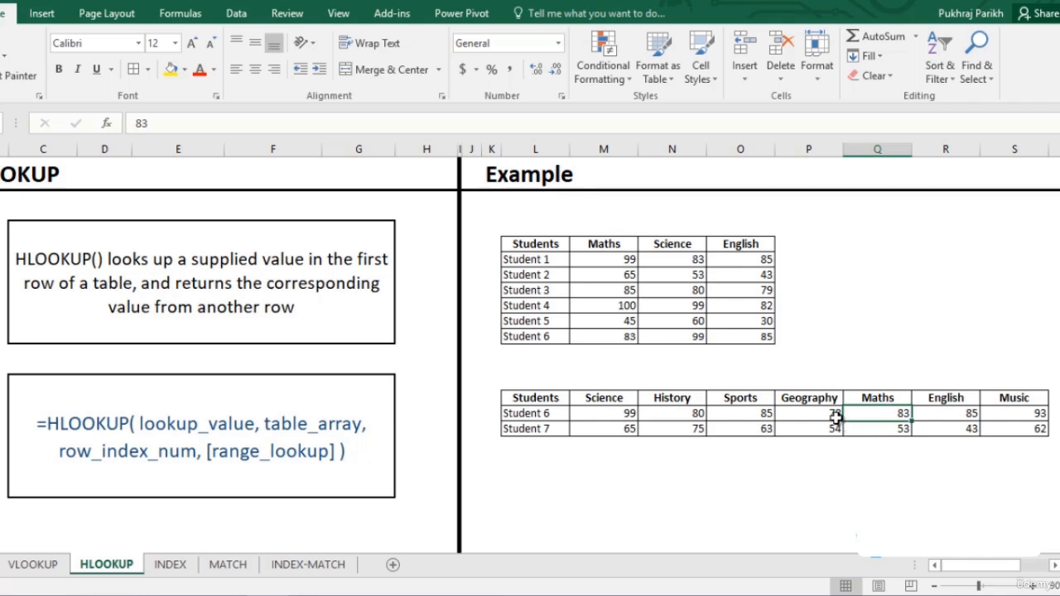
Step: Open the INDEX sheet and examine the marks range and the formula behind the subject number
left_click(169, 566)
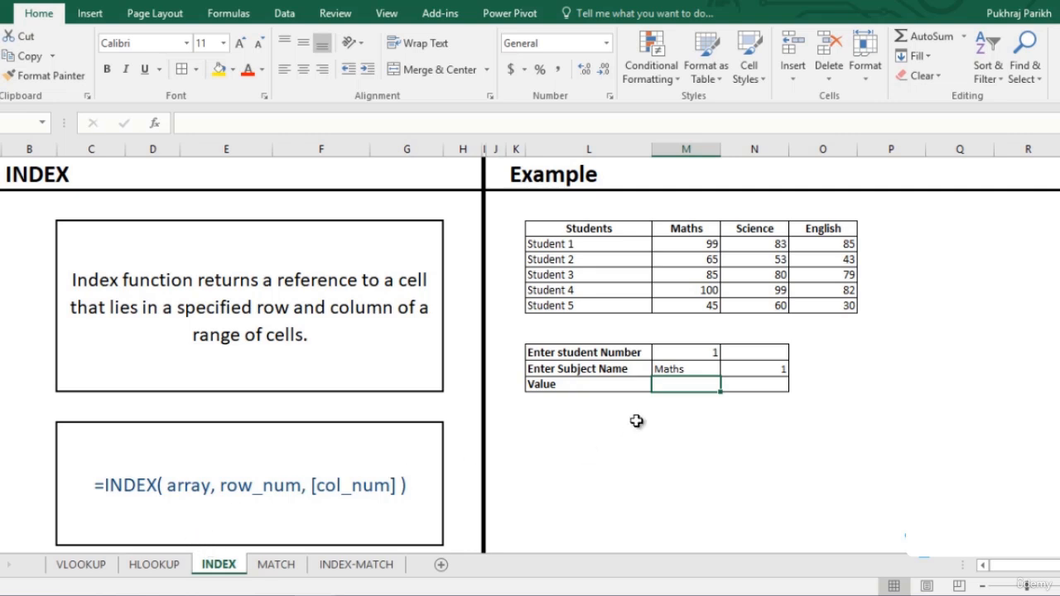
left_click_drag(704, 244, 815, 302)
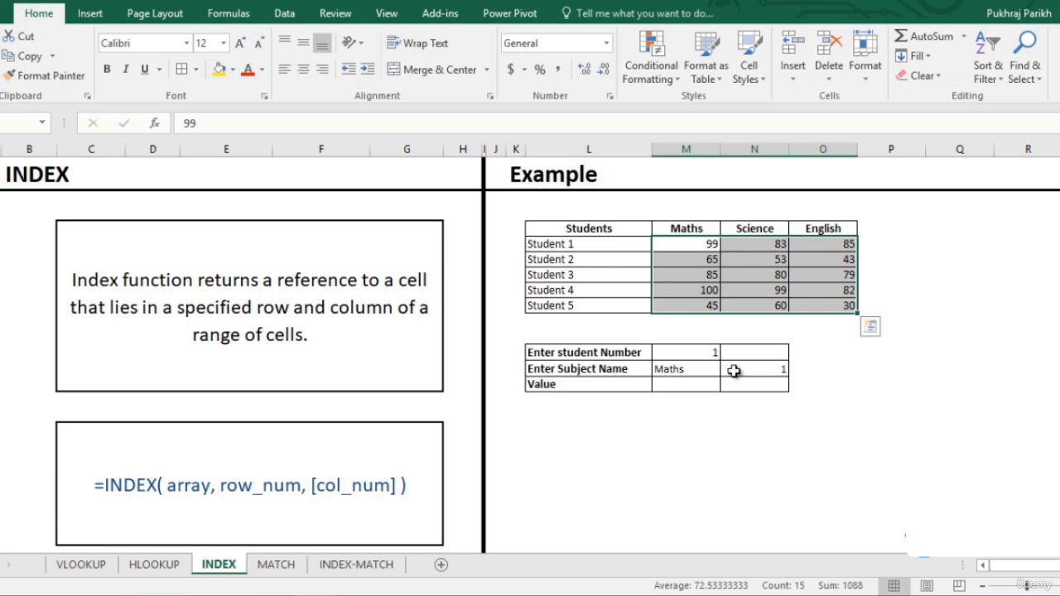
left_click(734, 371)
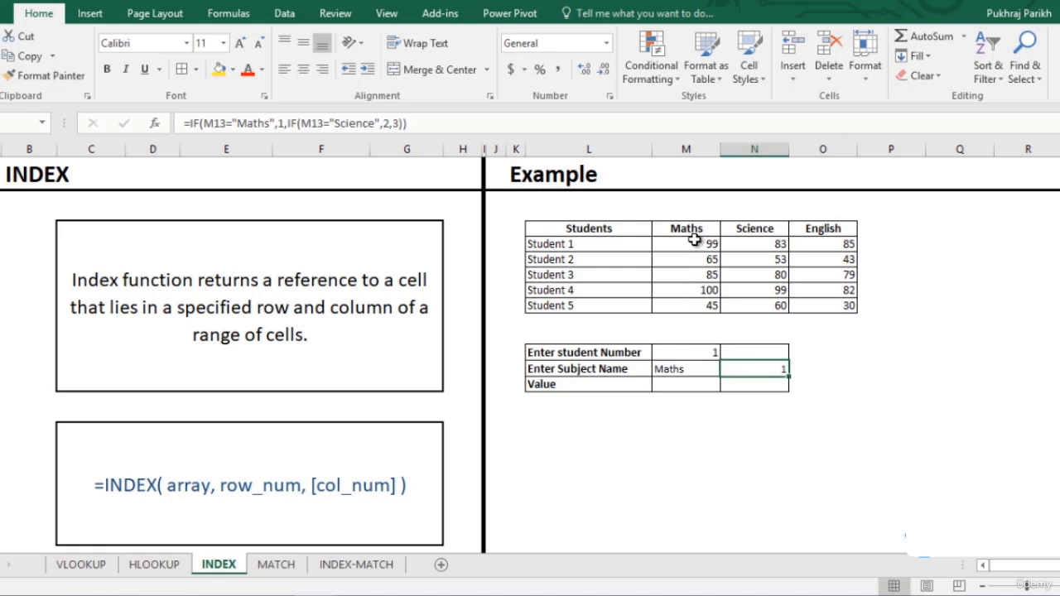
Step: Number the subject columns 1, 2 and 3 in the cells above the Maths, Science and English headers
left_click(698, 212)
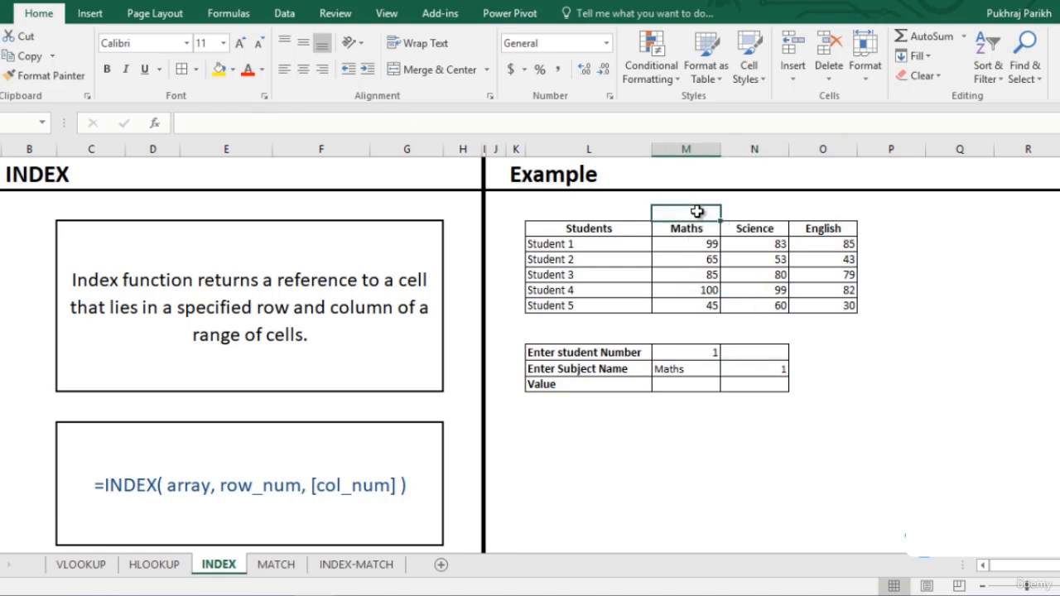
type("1")
key("Tab")
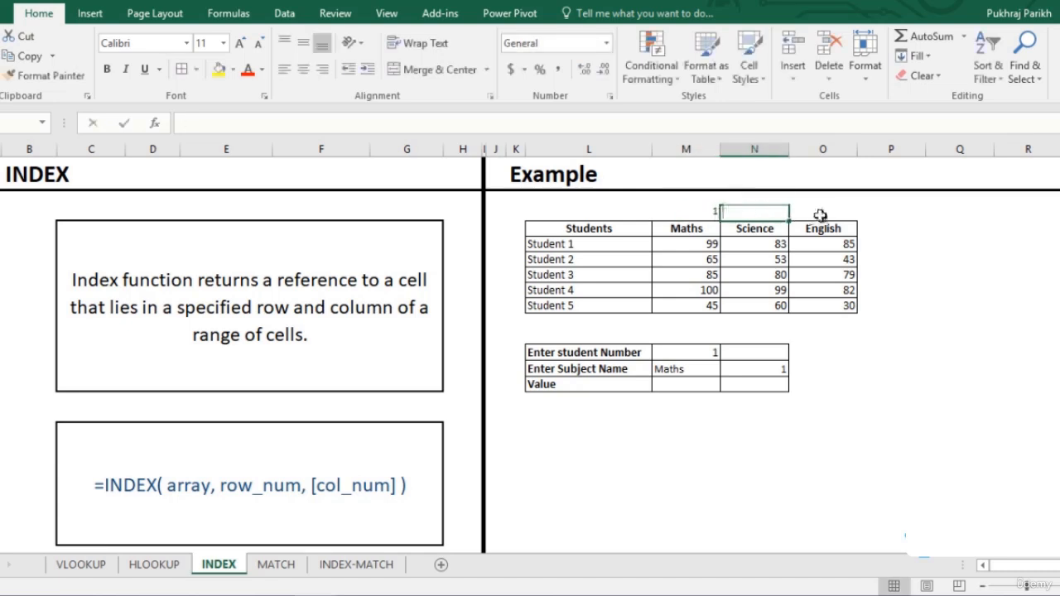
type("2")
key("Tab")
type("3")
key("Return")
Step: Review the subject number's IF formula and start an INDEX formula in the Value cell with the marks M5:O9 as the array
left_click(750, 367)
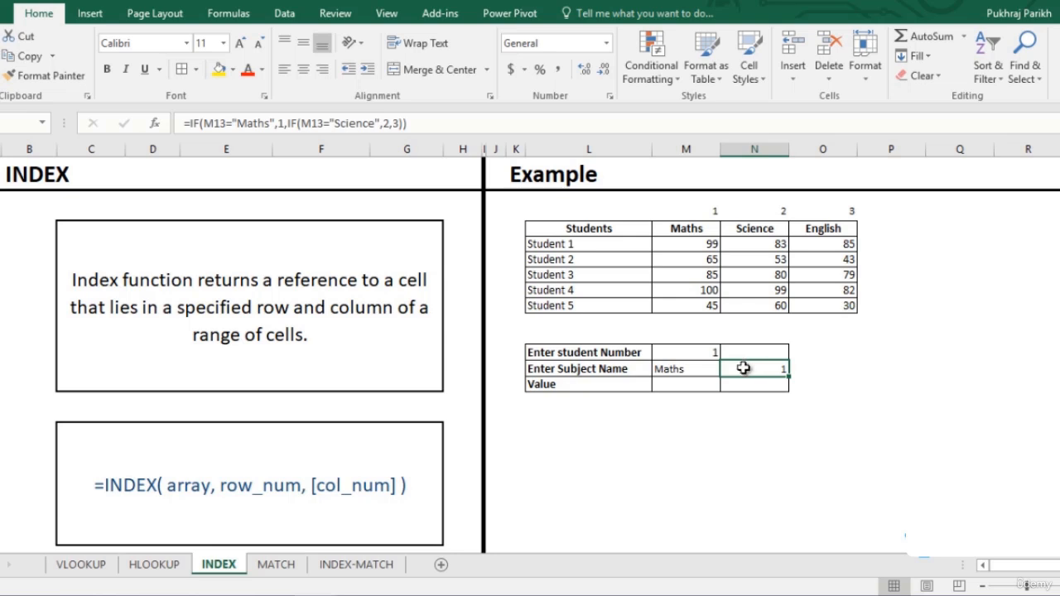
left_click_drag(436, 121, 182, 123)
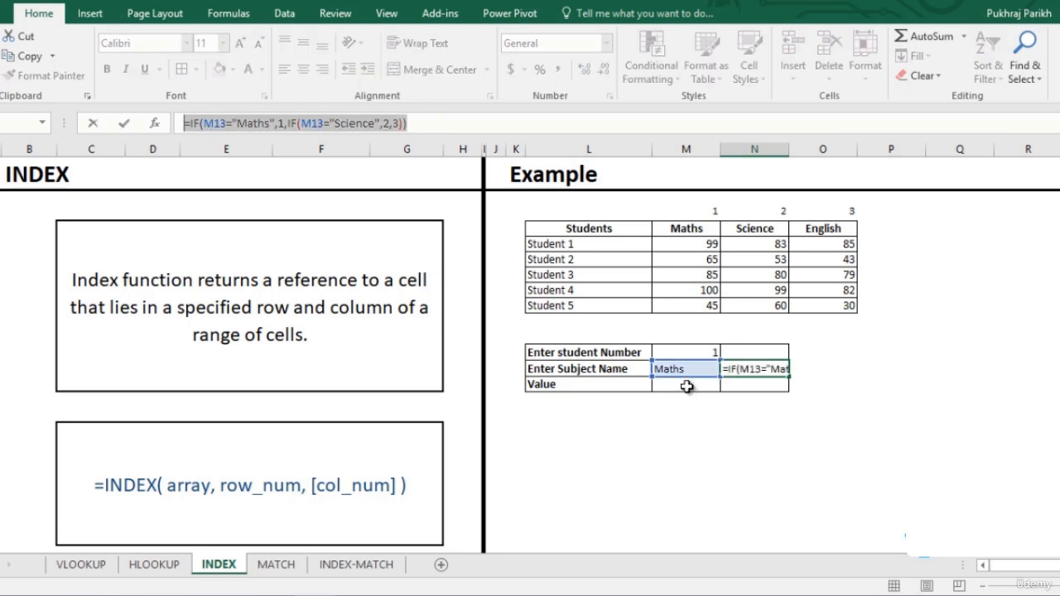
double_click(689, 387)
type("=")
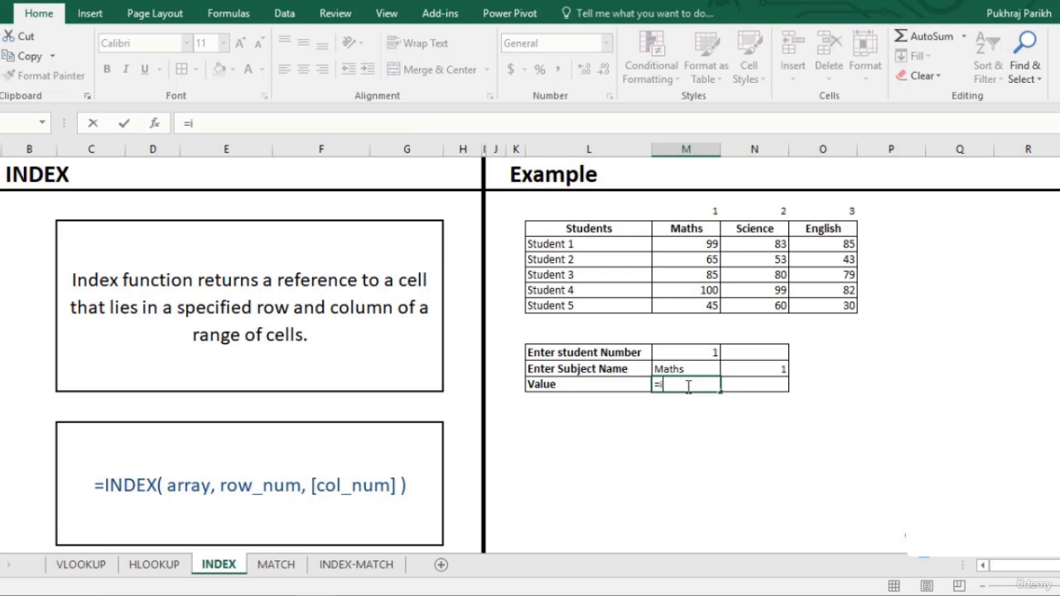
type("inde")
key("Tab")
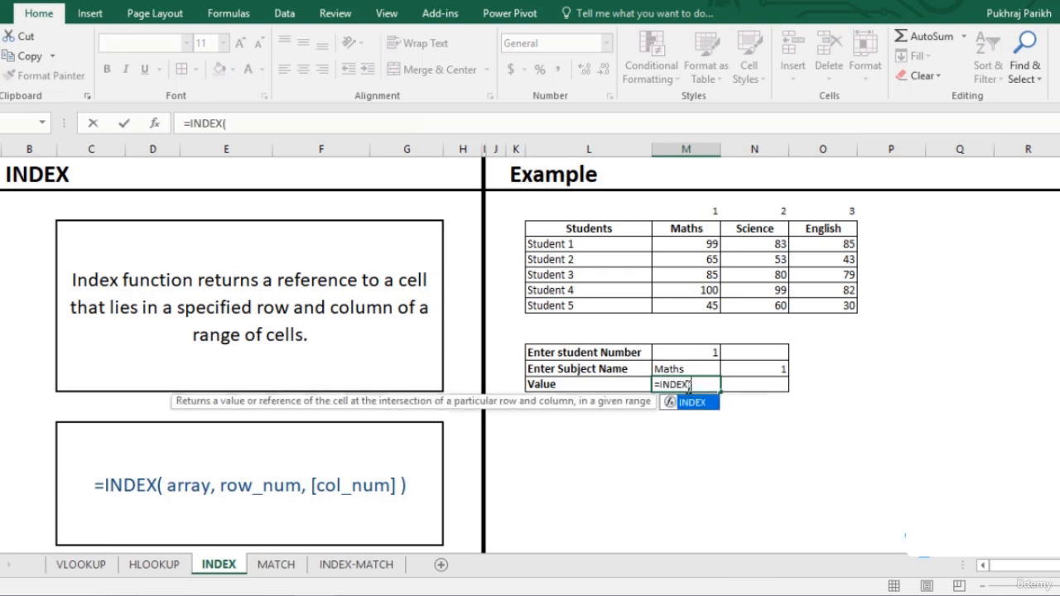
left_click_drag(692, 249, 809, 301)
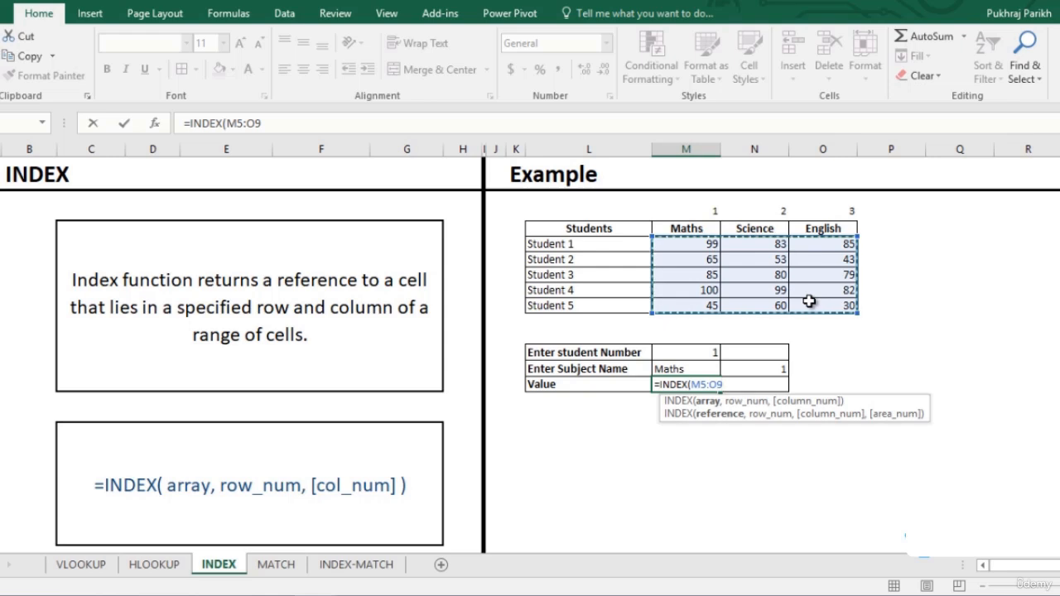
type(",")
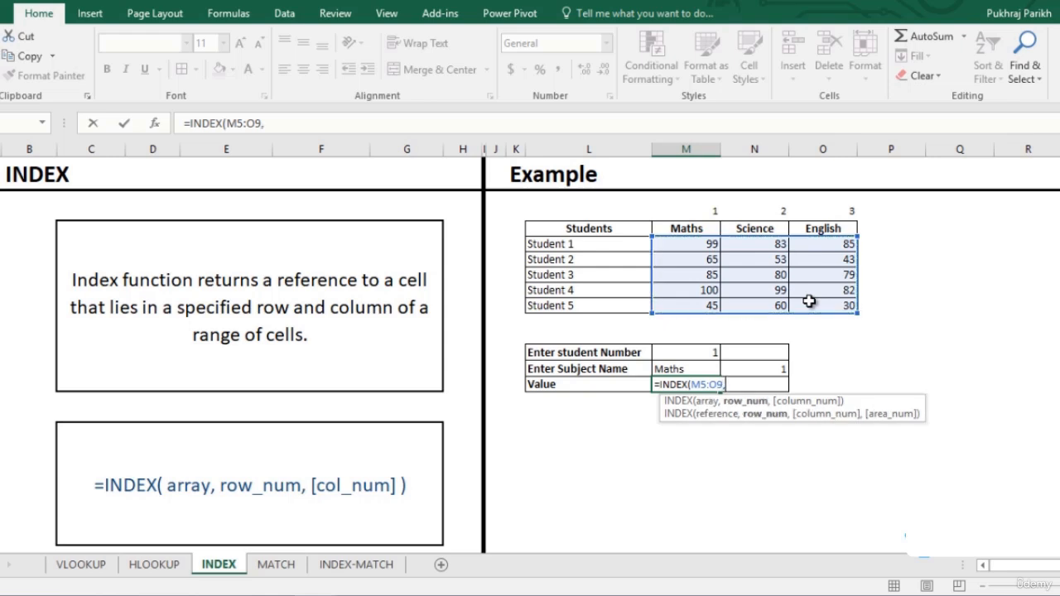
Step: Complete the INDEX formula with student number M12 as the row and subject number N13 as the column
left_click(704, 357)
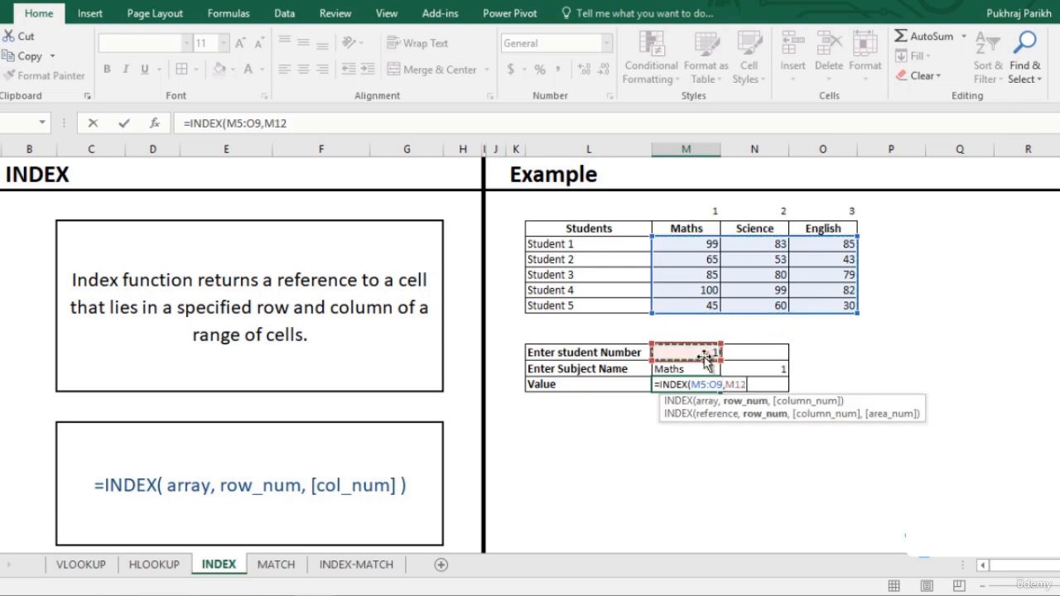
type(",")
left_click(762, 370)
type(",")
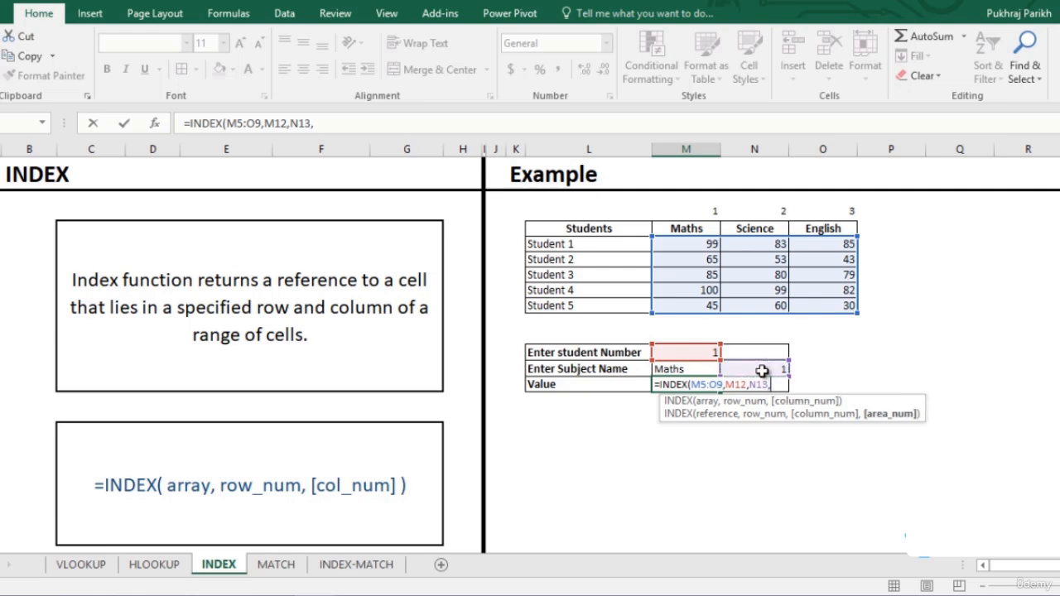
key("BackSpace")
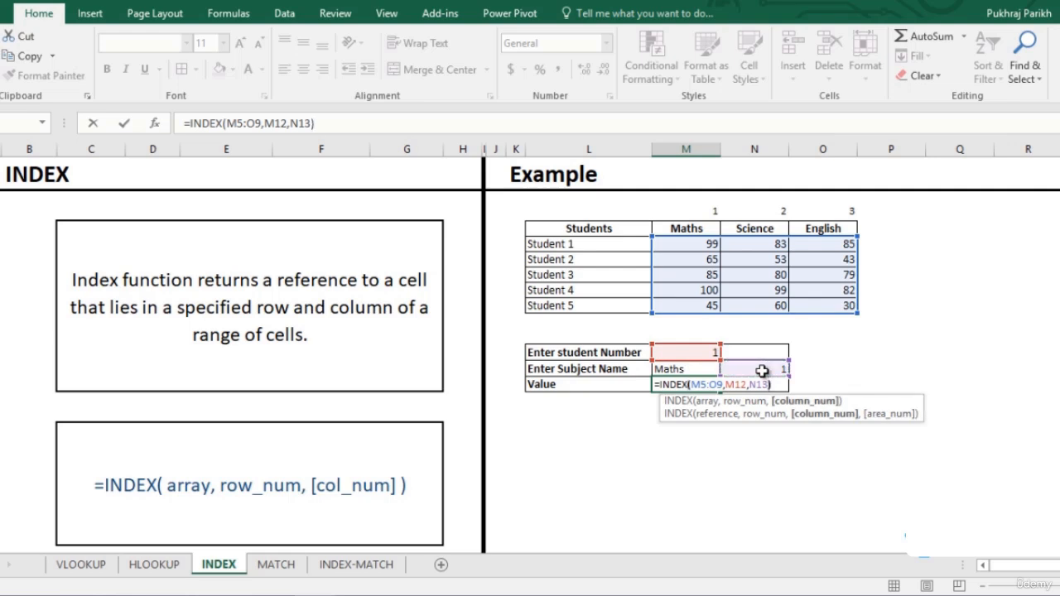
key("Return")
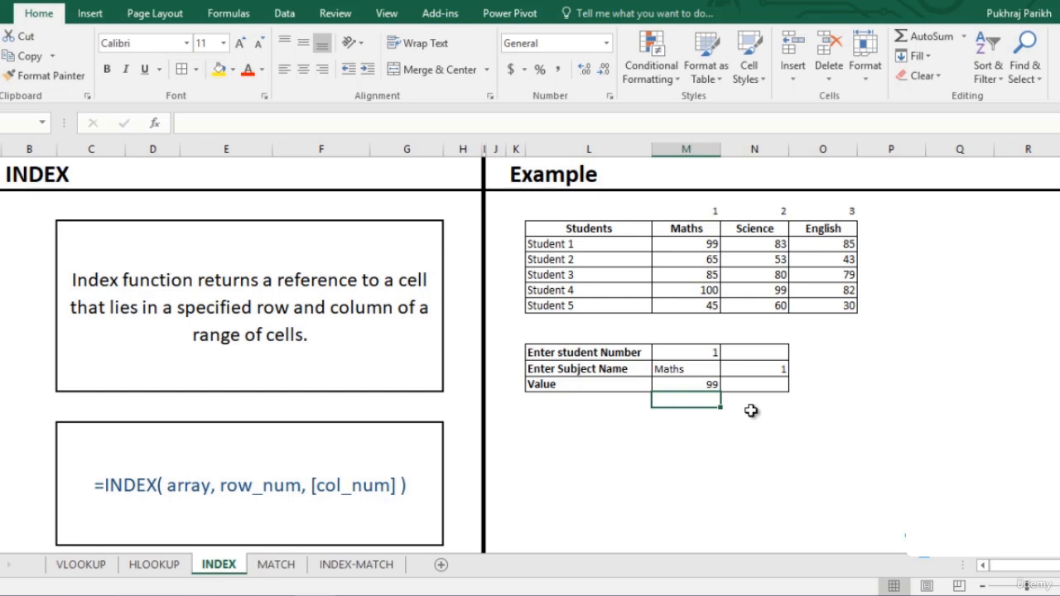
Step: Test the INDEX lookup by setting the student number to 2 and the subject name to Science
left_click(709, 353)
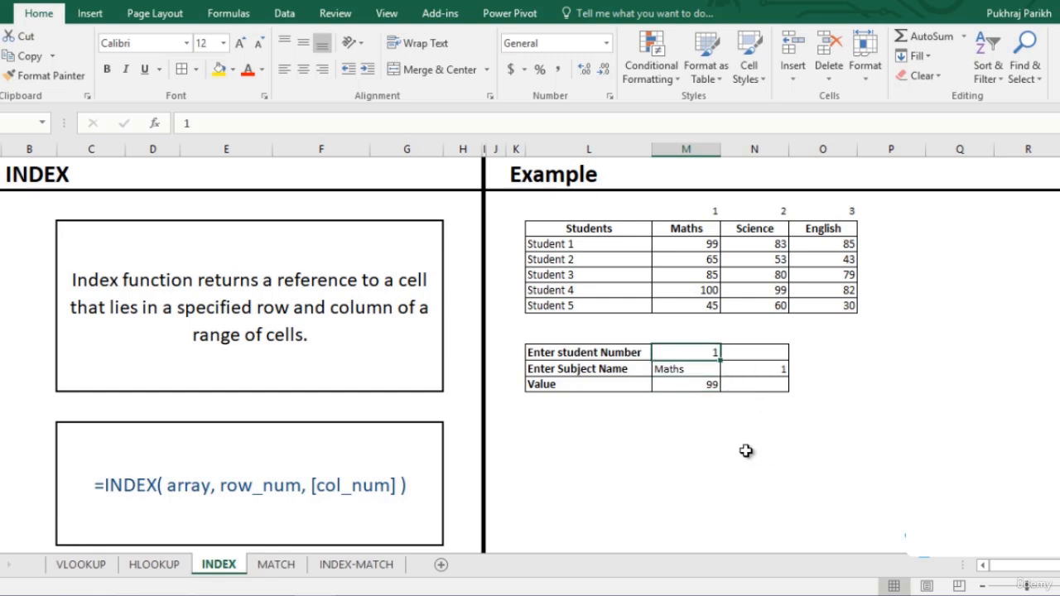
type("2")
left_click(692, 369)
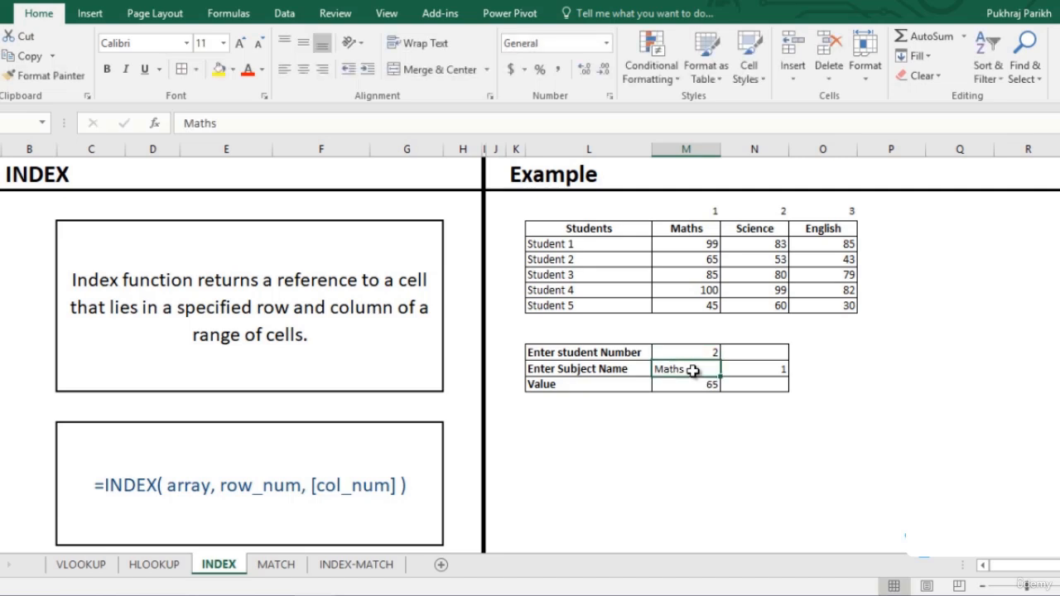
type("SC")
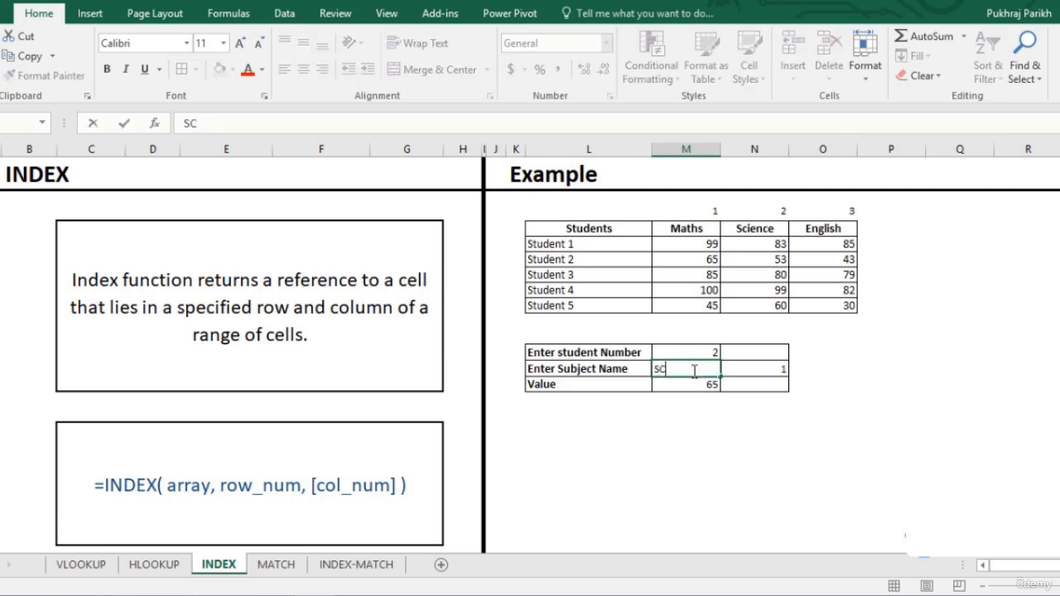
key("BackSpace")
type("cience")
key("Return")
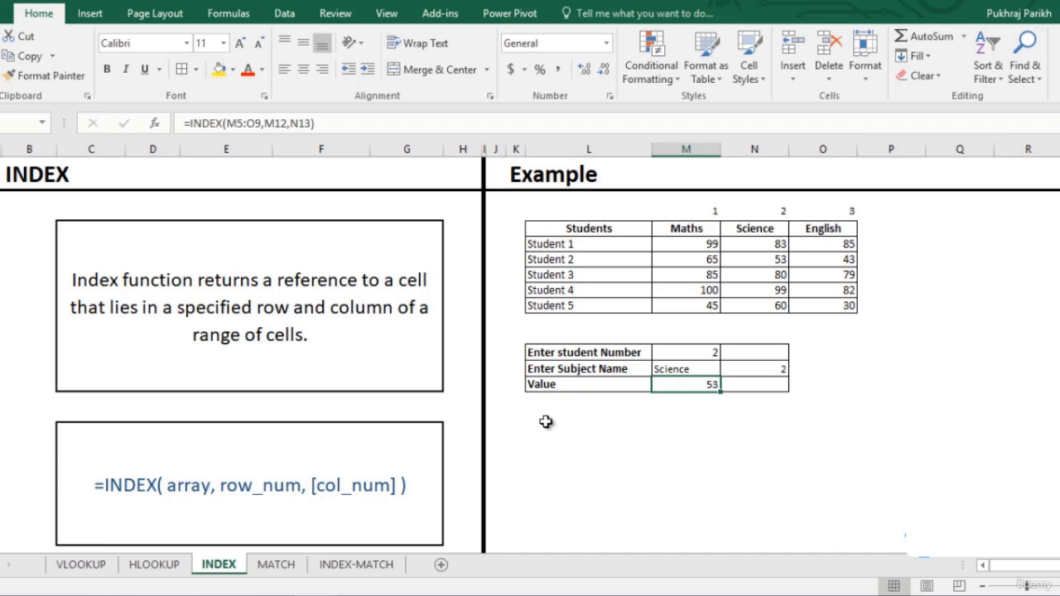
Step: On the MATCH sheet, start a MATCH formula in the Maths Student Number cell with the Maths maximum M10 as the lookup value
left_click(276, 565)
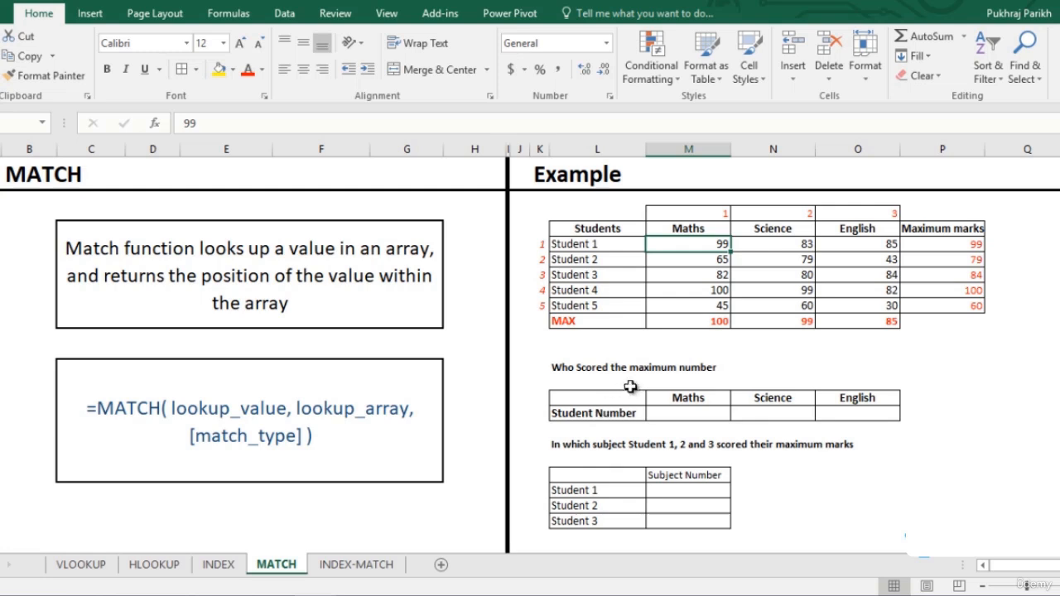
left_click(708, 323)
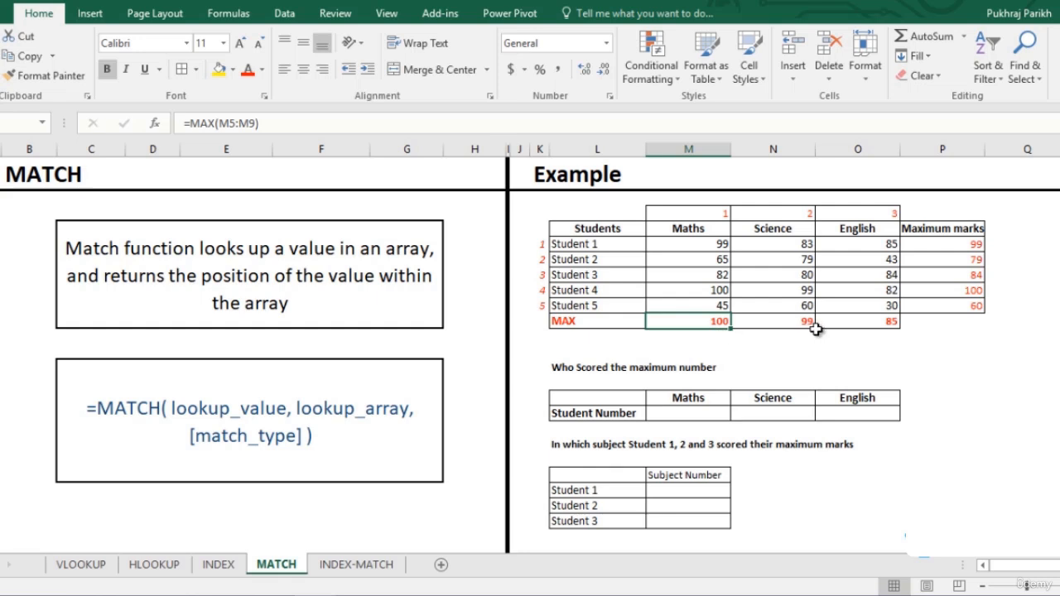
left_click(697, 414)
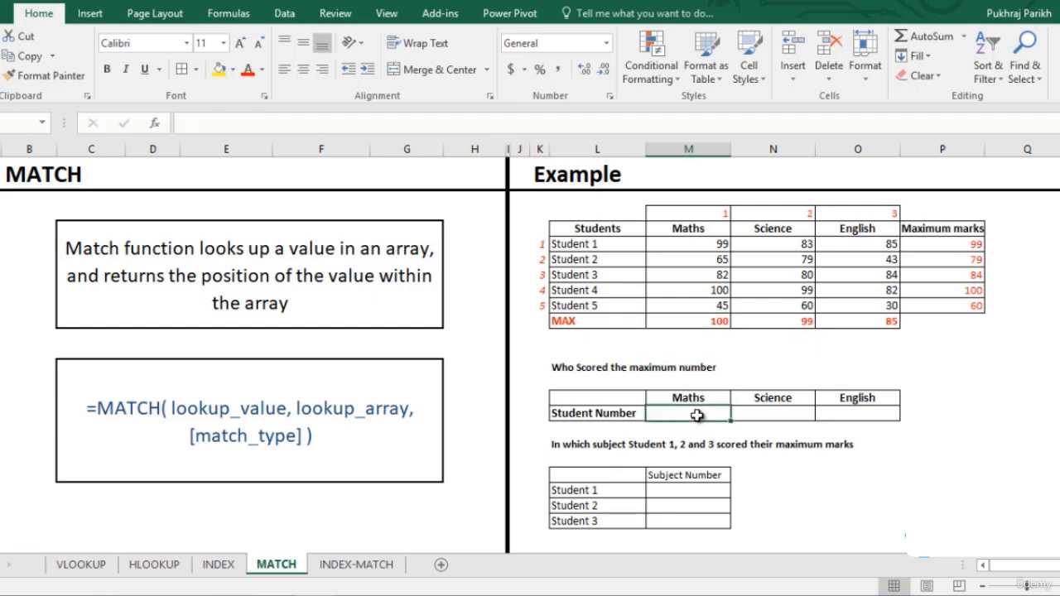
type("=mat")
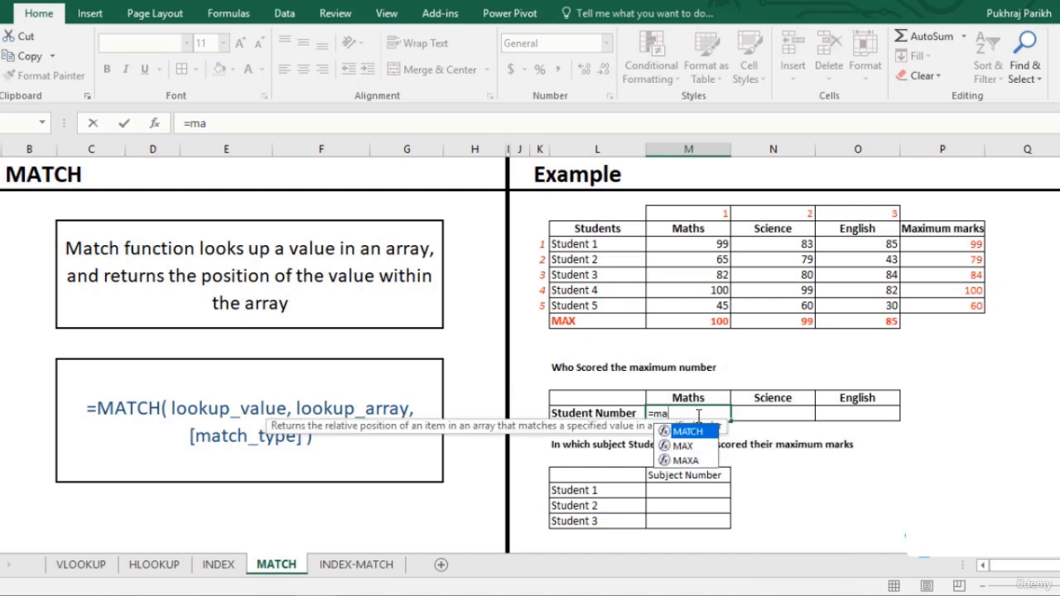
key("Tab")
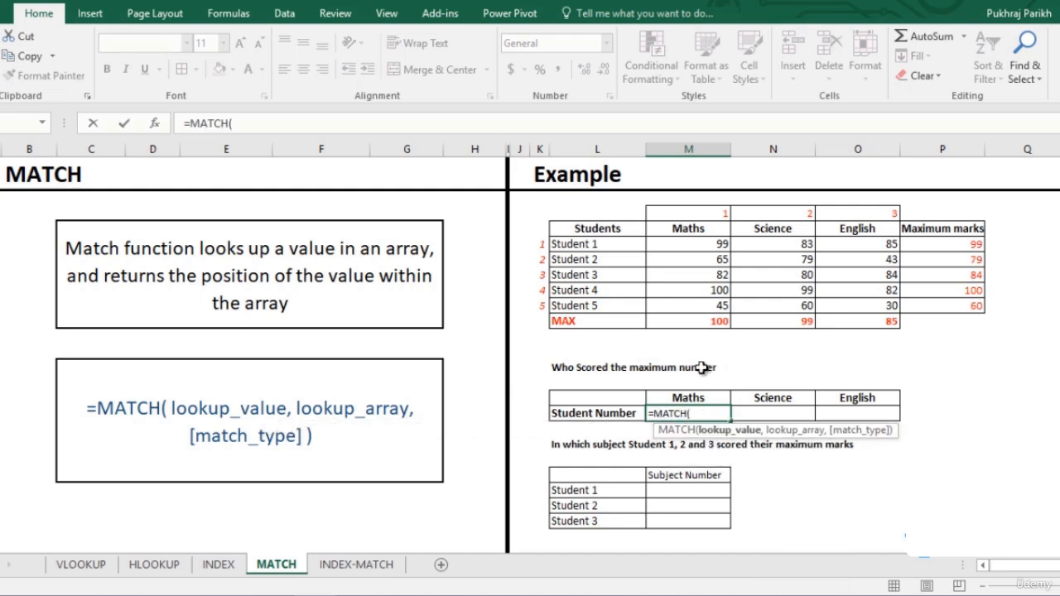
left_click(702, 322)
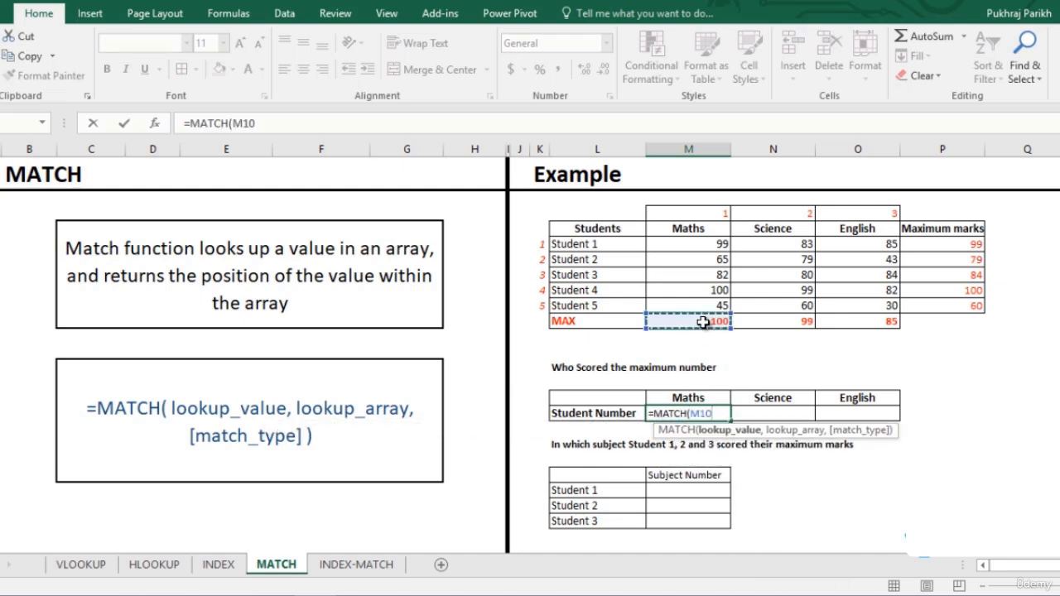
type(",")
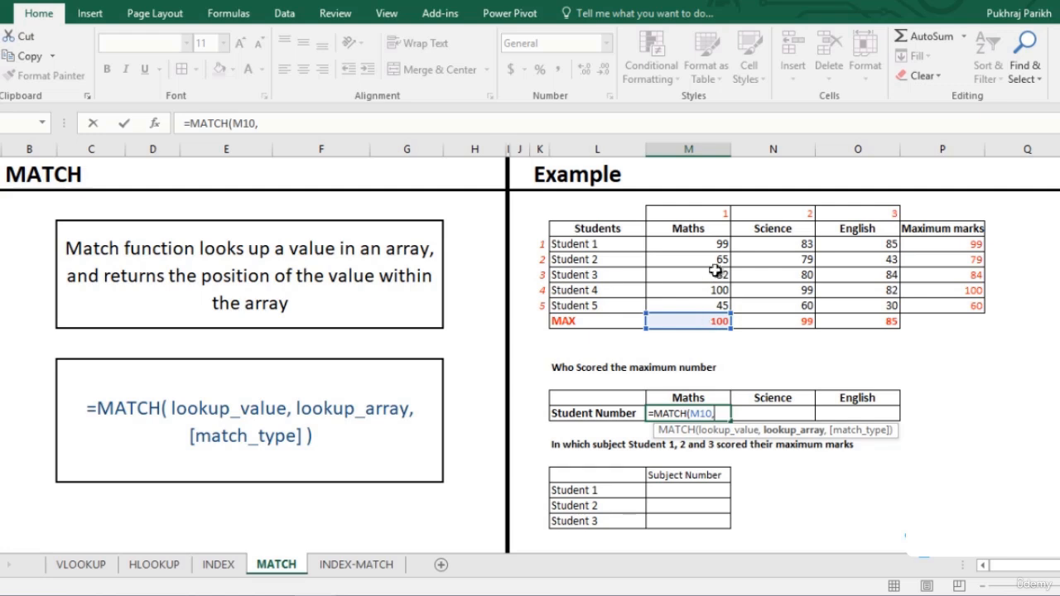
Step: Complete the MATCH formula with the Maths marks M5:M9 as the lookup array and exact match 0
left_click_drag(717, 243, 699, 306)
type(",")
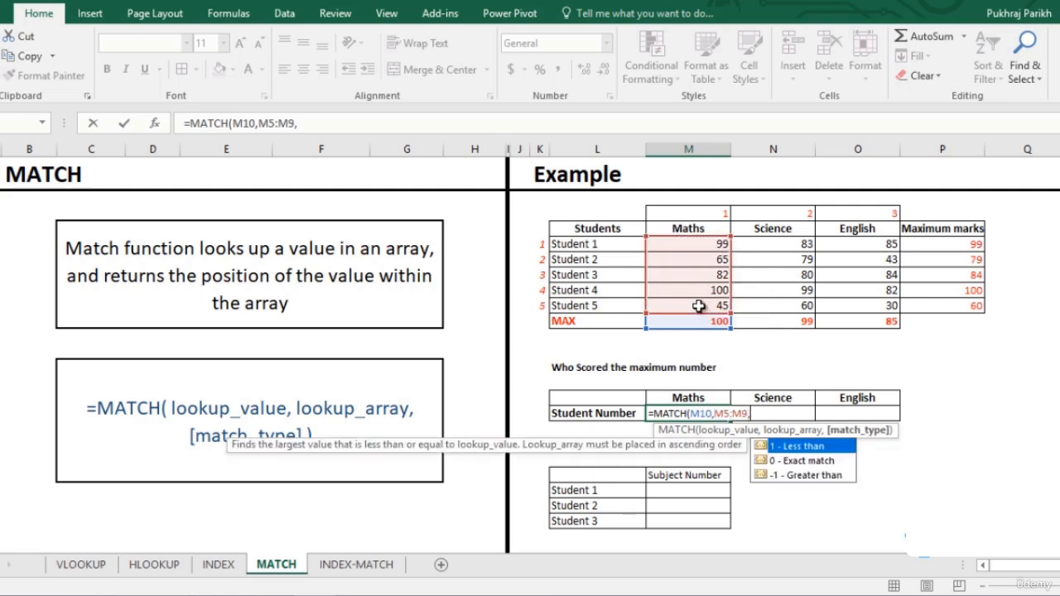
key("Down")
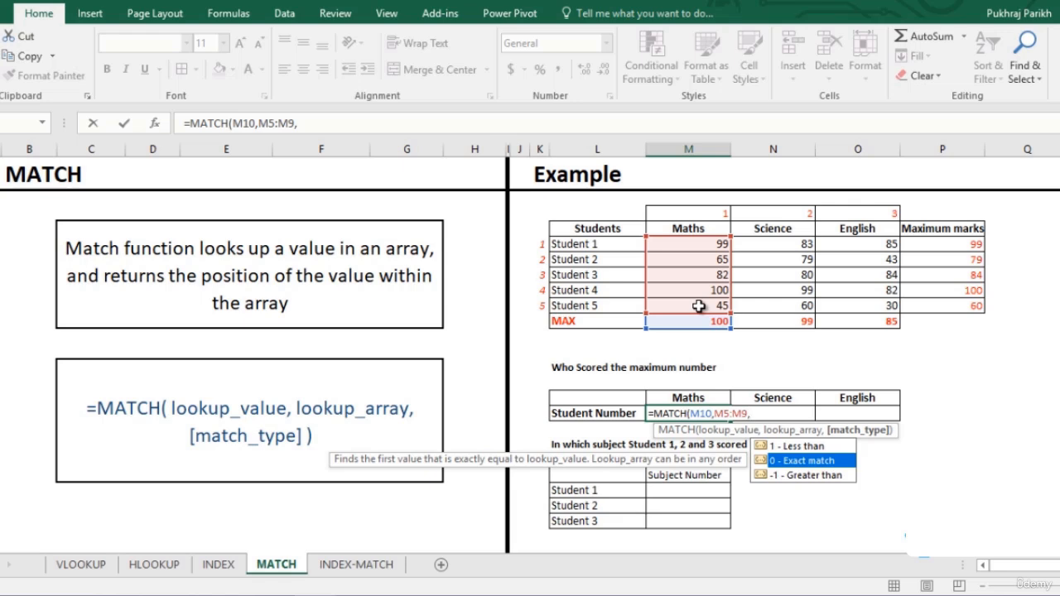
key("Tab")
type(")")
key("Return")
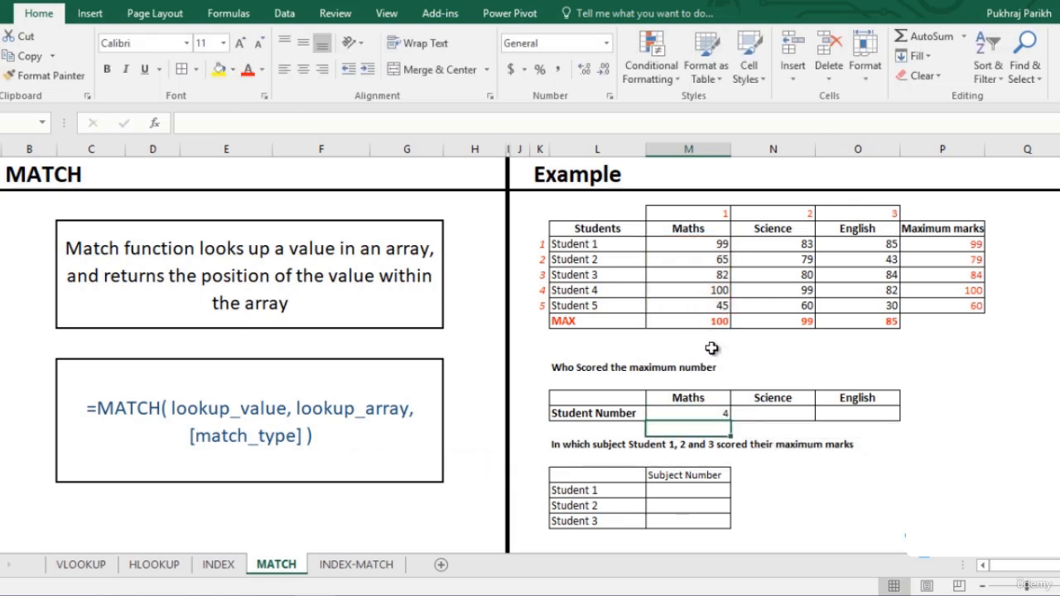
Step: Highlight Student 4's Maths mark in yellow and fill the Maths MATCH formula across to Science and English
left_click(711, 291)
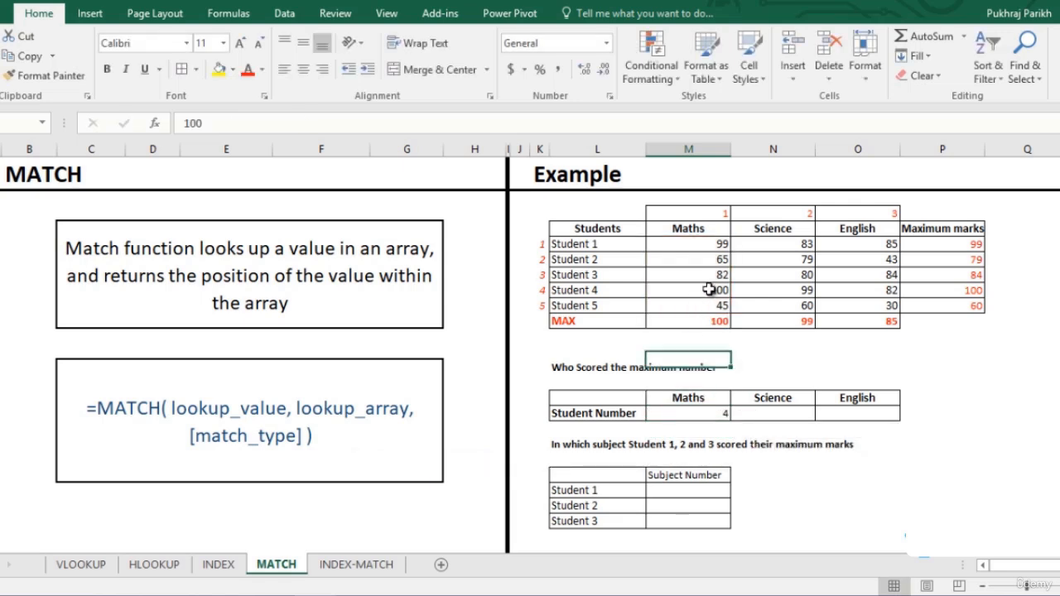
left_click(219, 69)
left_click(711, 417)
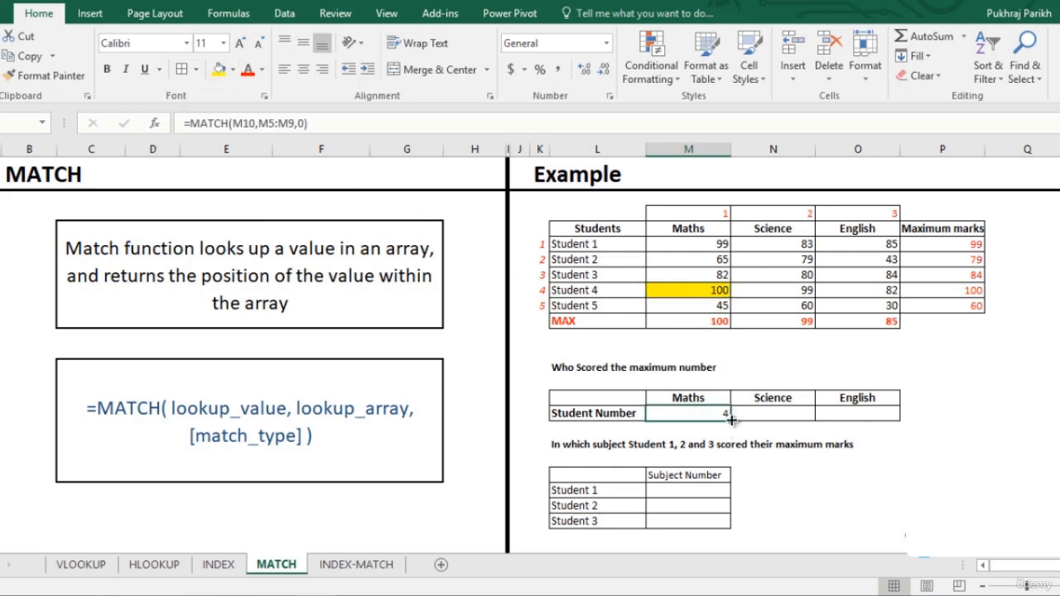
left_click_drag(730, 420, 870, 414)
Step: Highlight Student 4's Science mark and Student 1's English mark in yellow
left_click(784, 289)
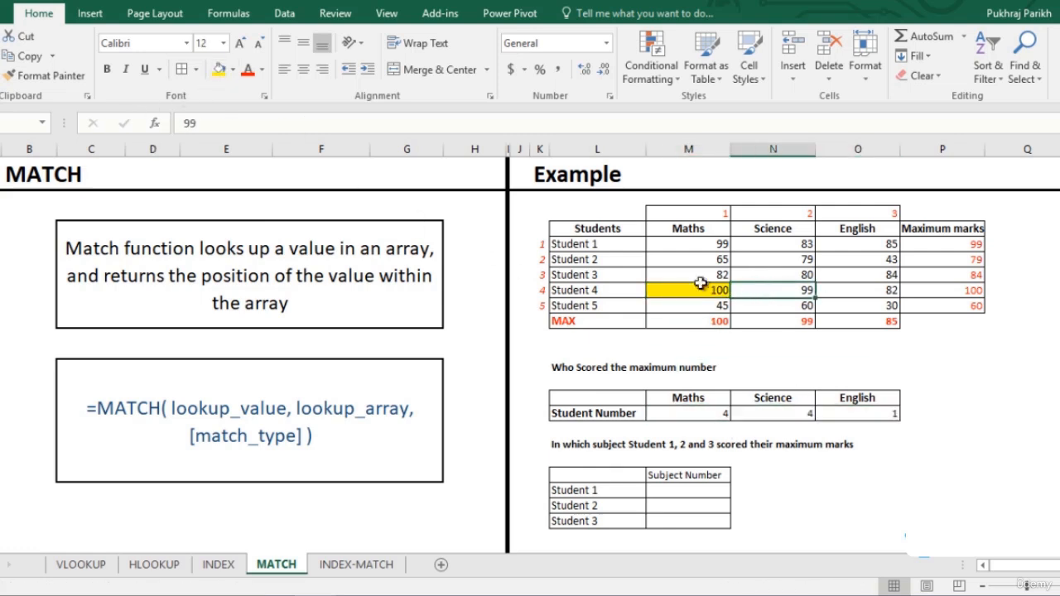
left_click(219, 68)
left_click(870, 243)
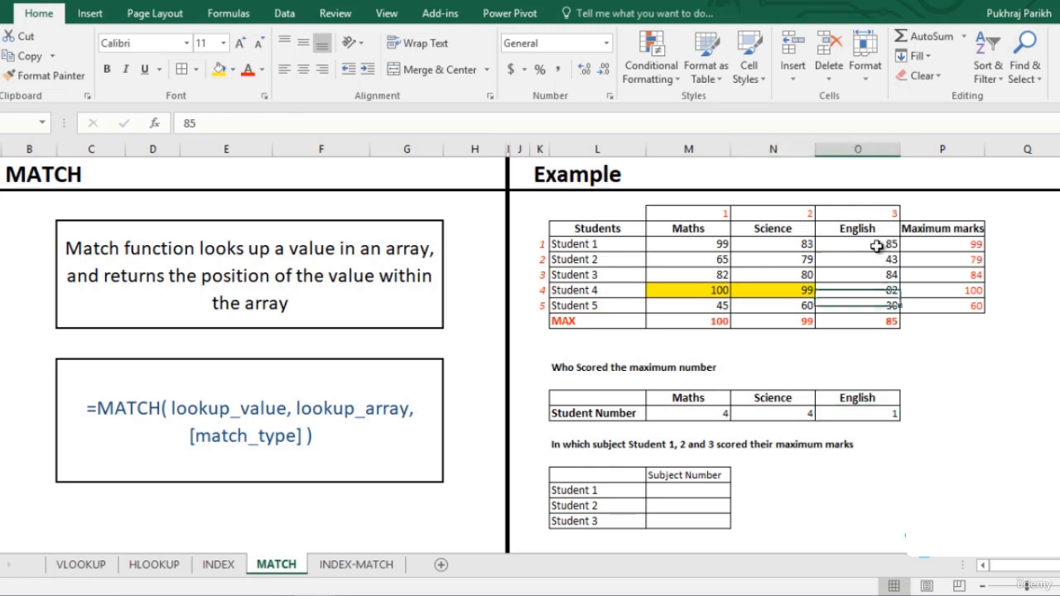
left_click(217, 71)
Step: Start a MATCH formula in Student 1's Subject Number cell with Student 1's maximum mark P5 as the lookup value
left_click(979, 243)
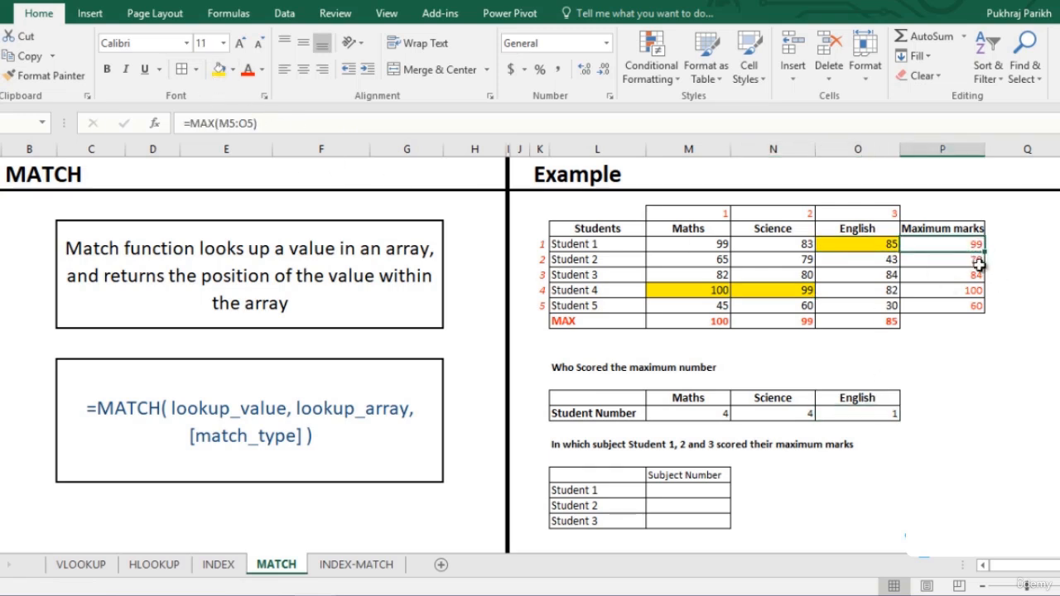
left_click(703, 494)
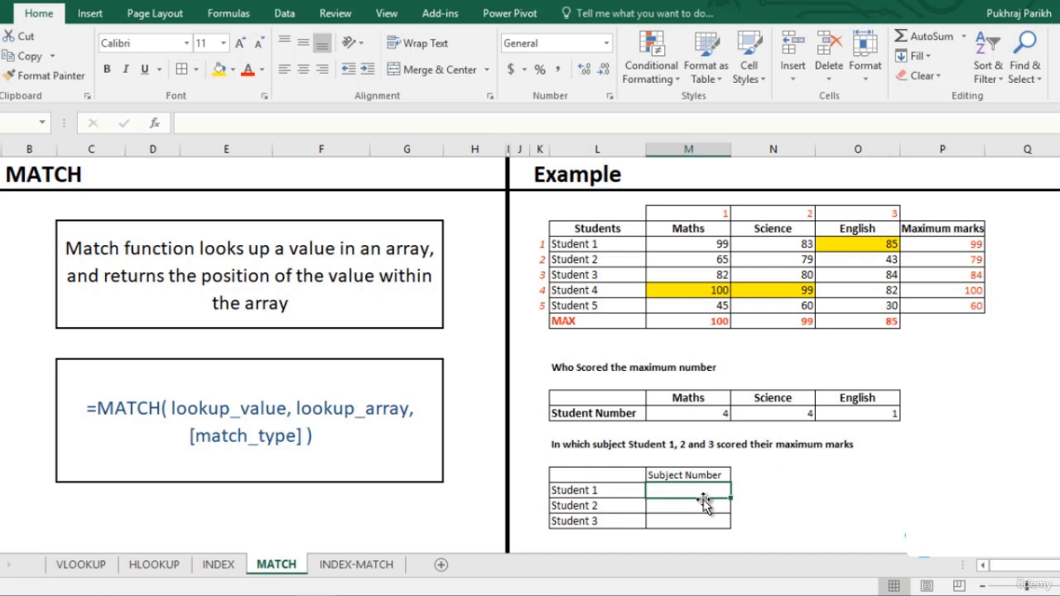
type("=")
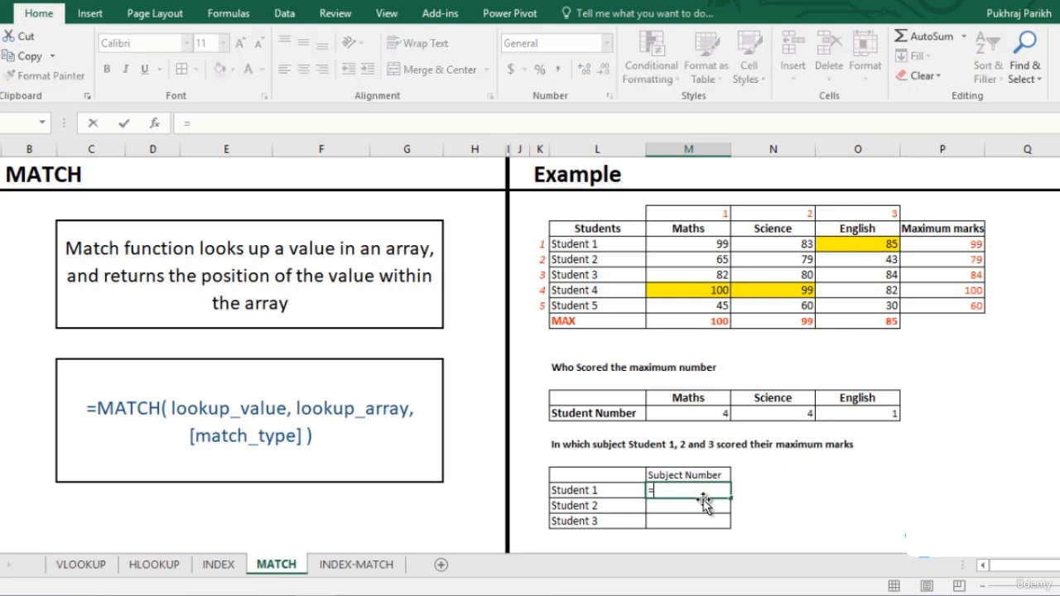
type("mat")
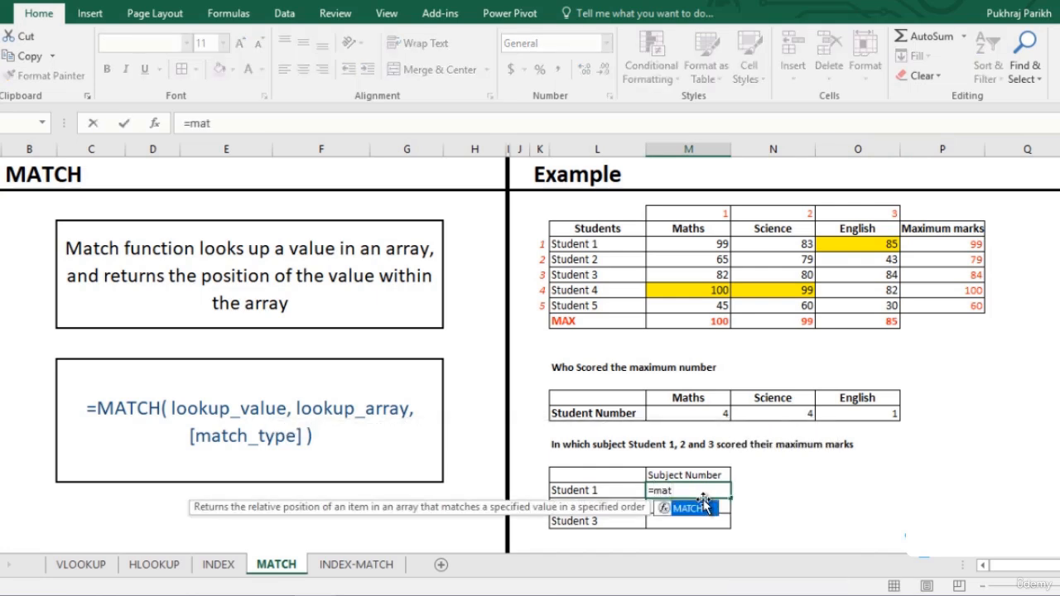
key("Tab")
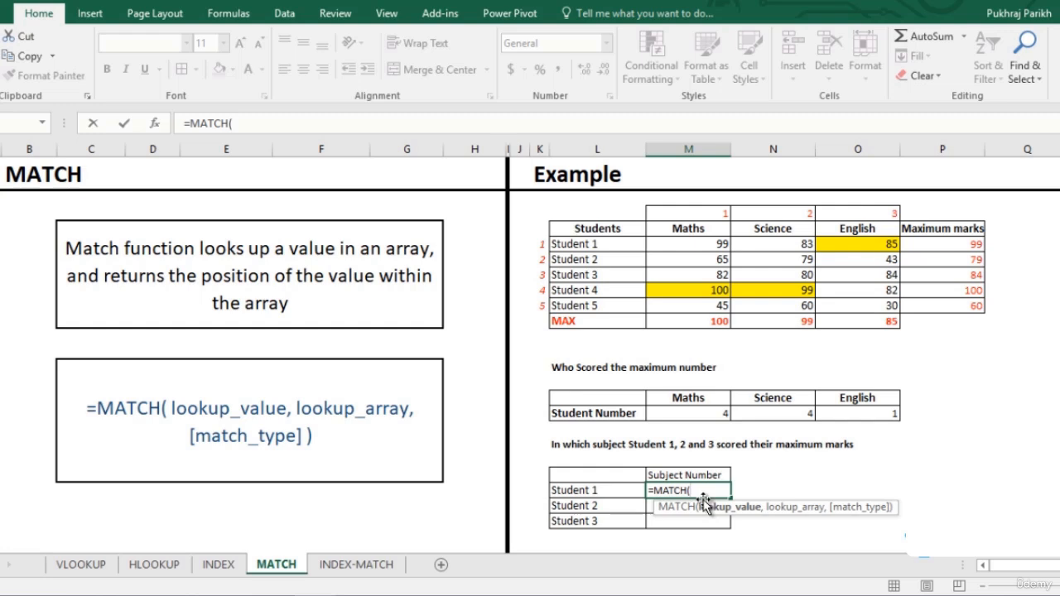
left_click(948, 245)
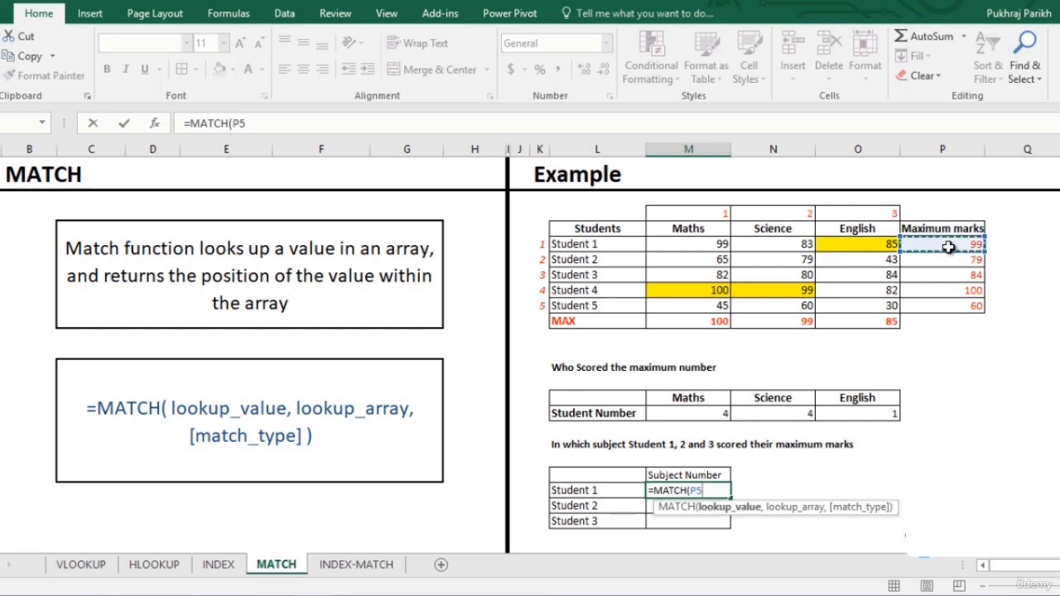
Step: Complete Student 1's MATCH formula with the marks M5:O5 as the lookup array and exact match 0
type(",")
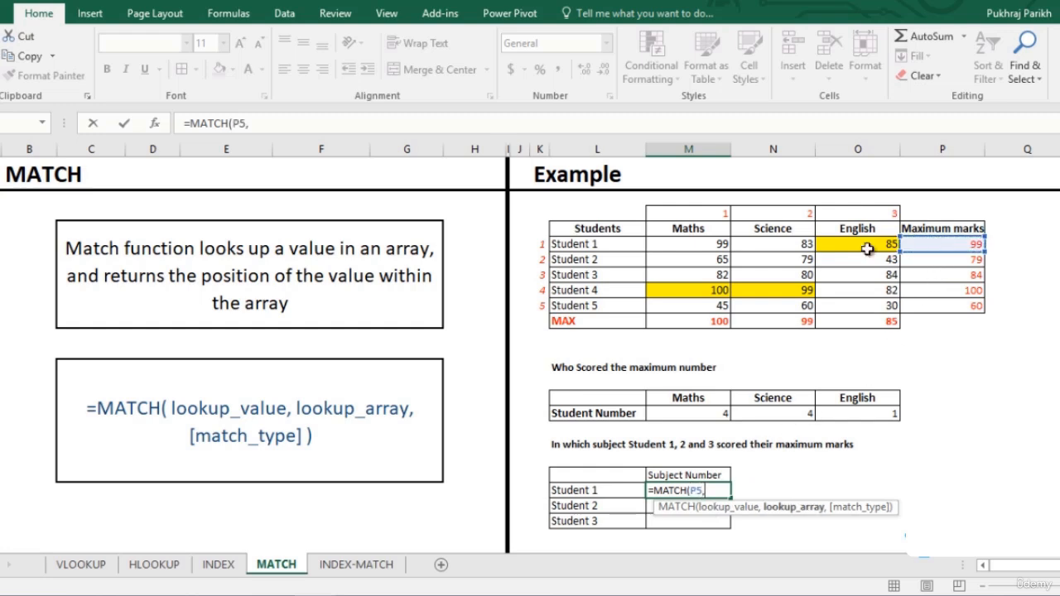
left_click_drag(687, 244, 826, 243)
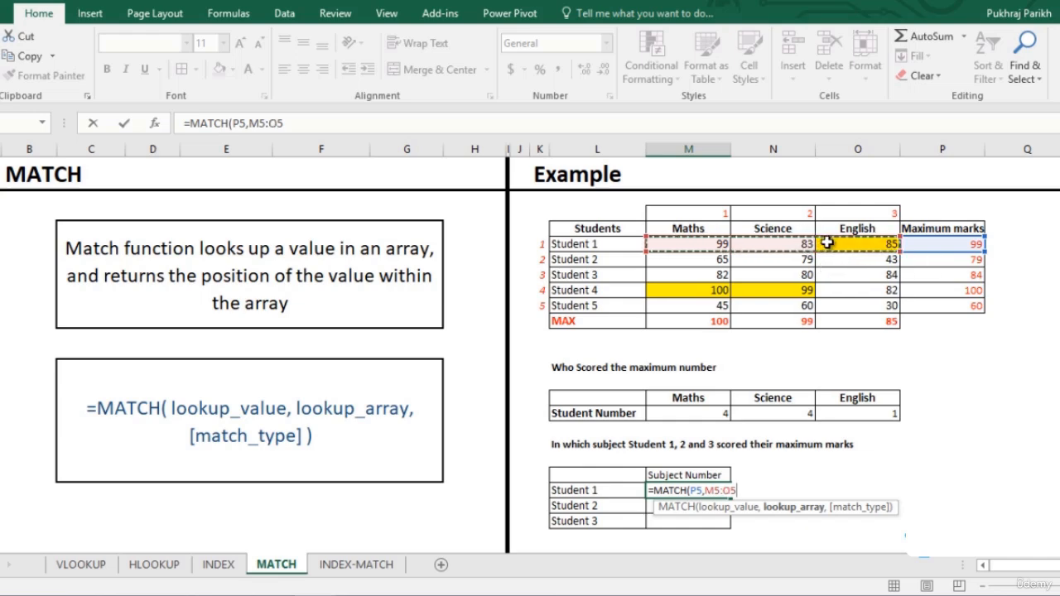
type(",")
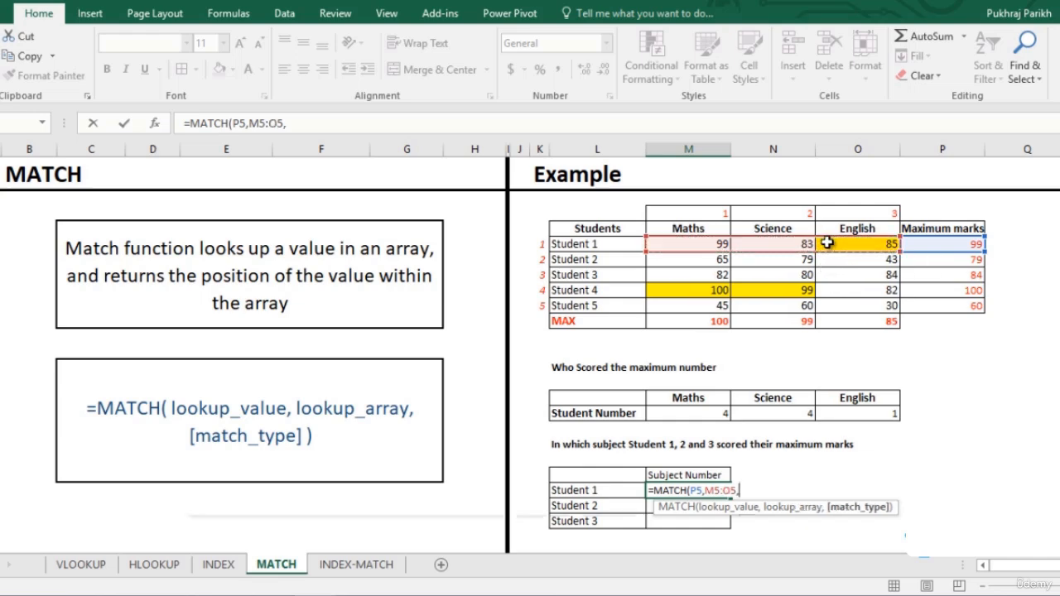
key("Down")
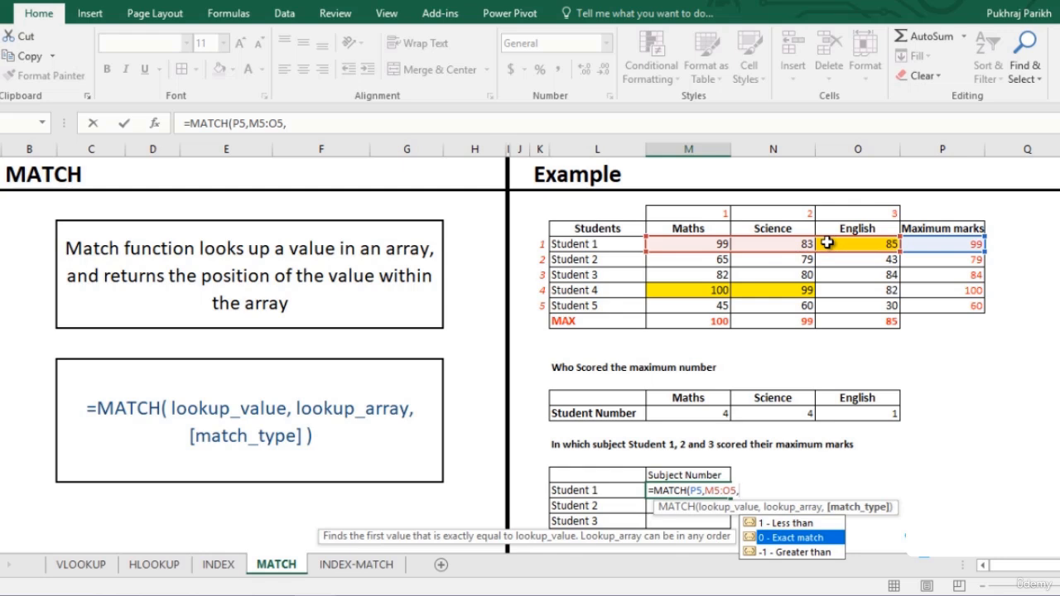
key("Tab")
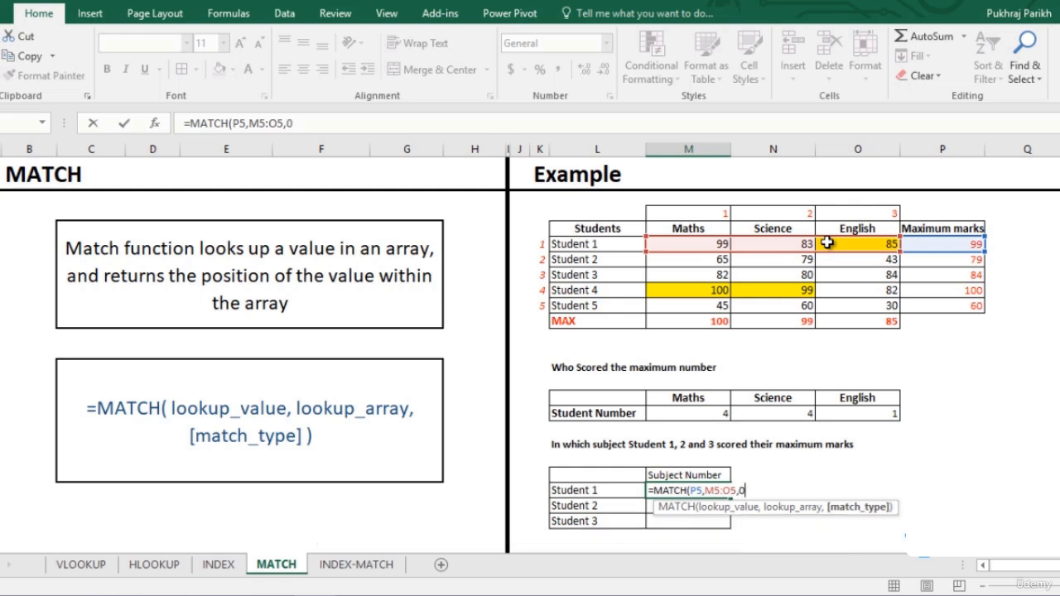
type(")")
key("Return")
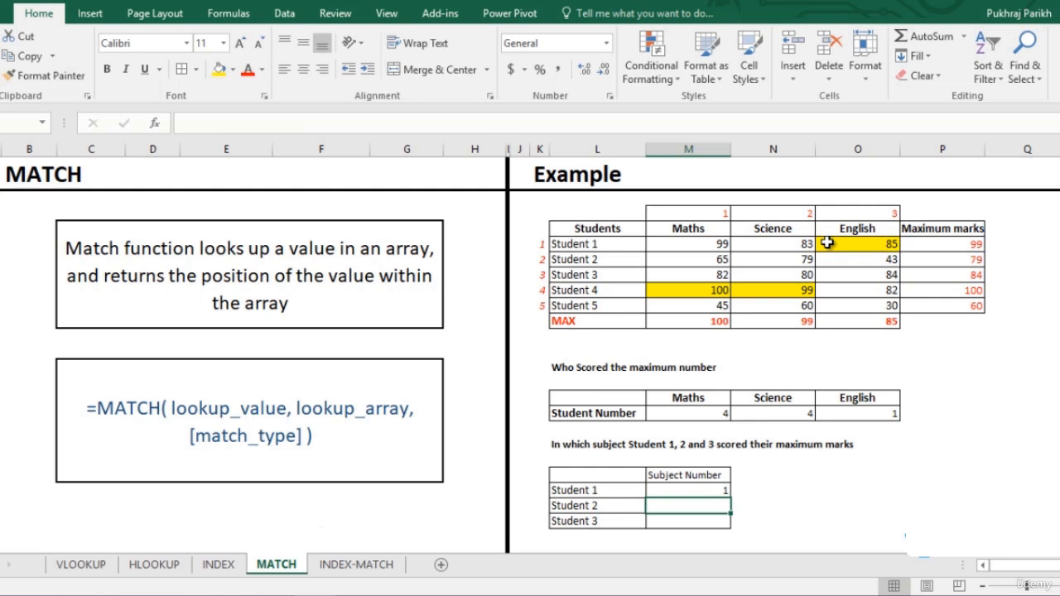
Step: Fill Student 1's Subject Number formula down to Student 2 and Student 3
left_click(728, 491)
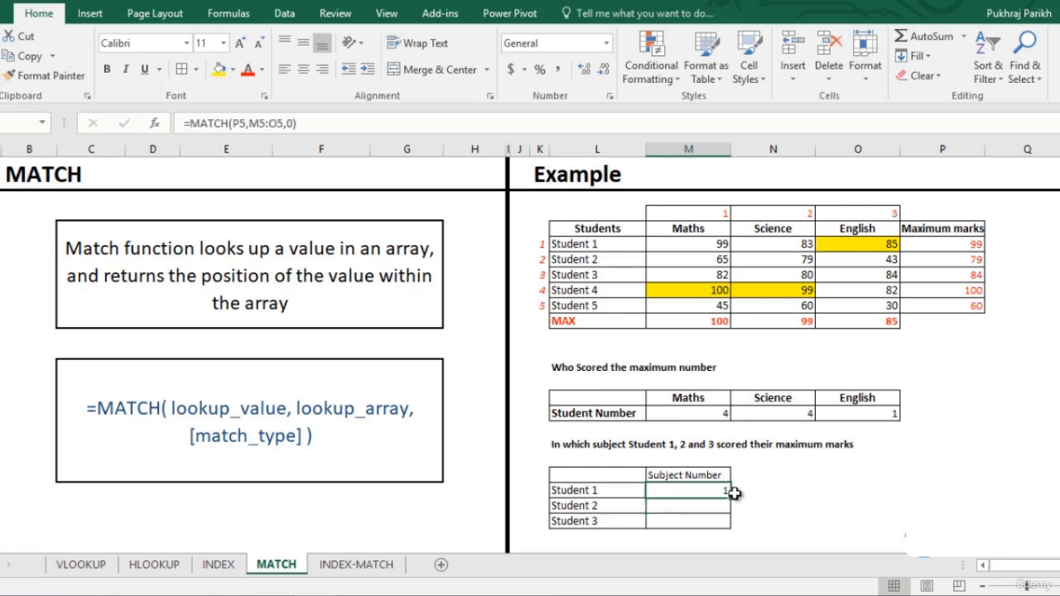
left_click_drag(735, 493, 737, 530)
left_click(754, 523)
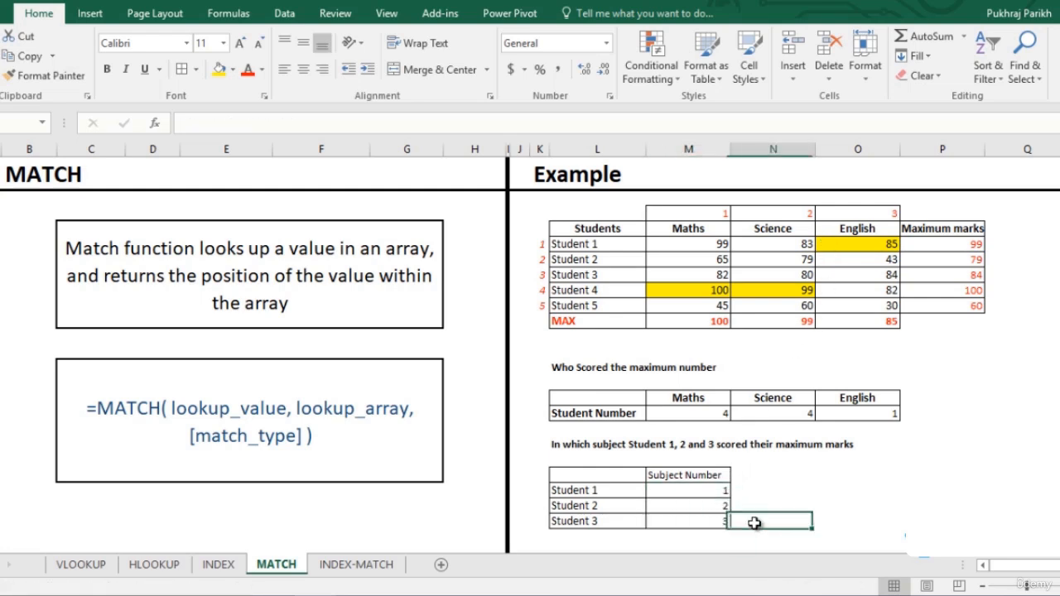
Step: On the INDEX-MATCH sheet, start an INDEX formula in Student 1's Music cell with the Music and Students data M14:N21 as the array
left_click(386, 566)
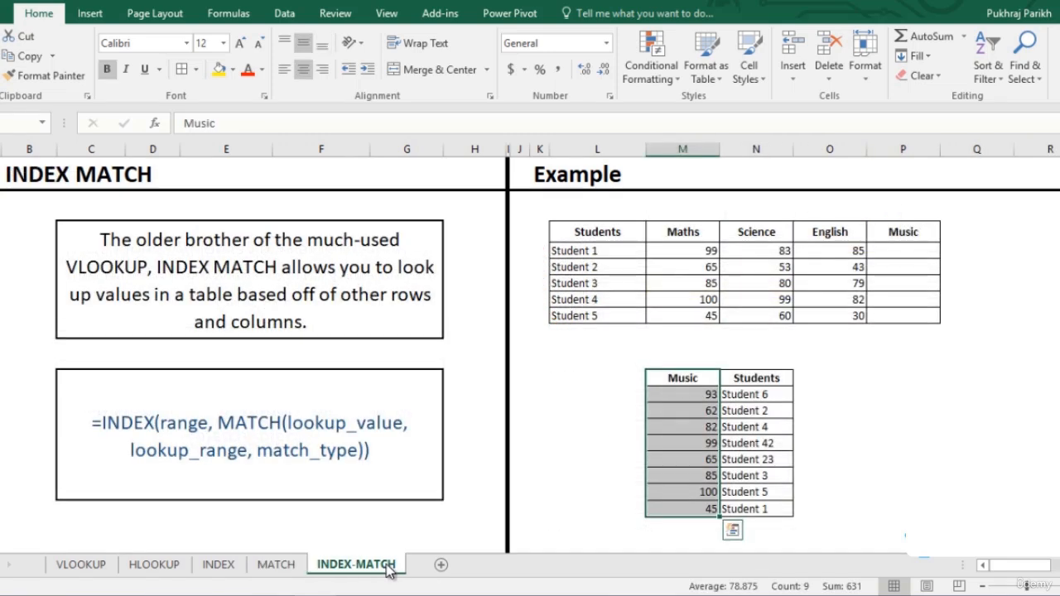
left_click(680, 377)
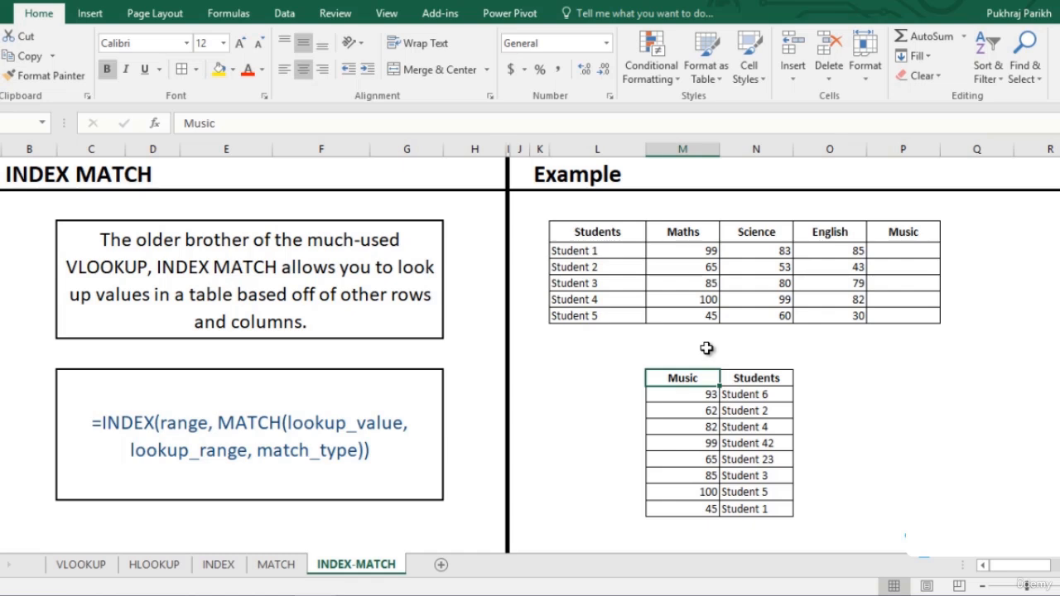
left_click(895, 252)
type("=")
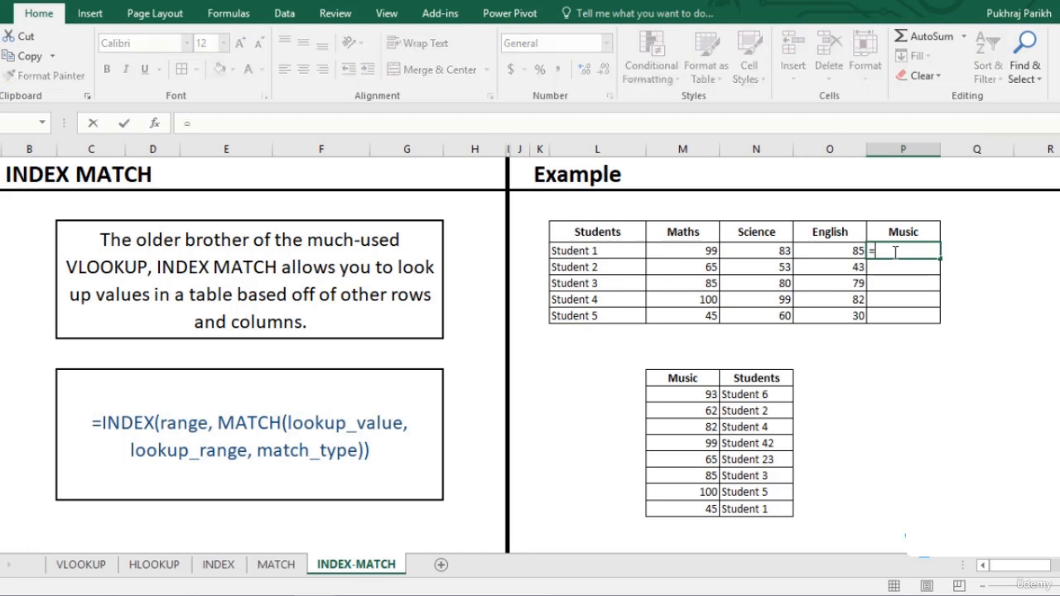
type("inde")
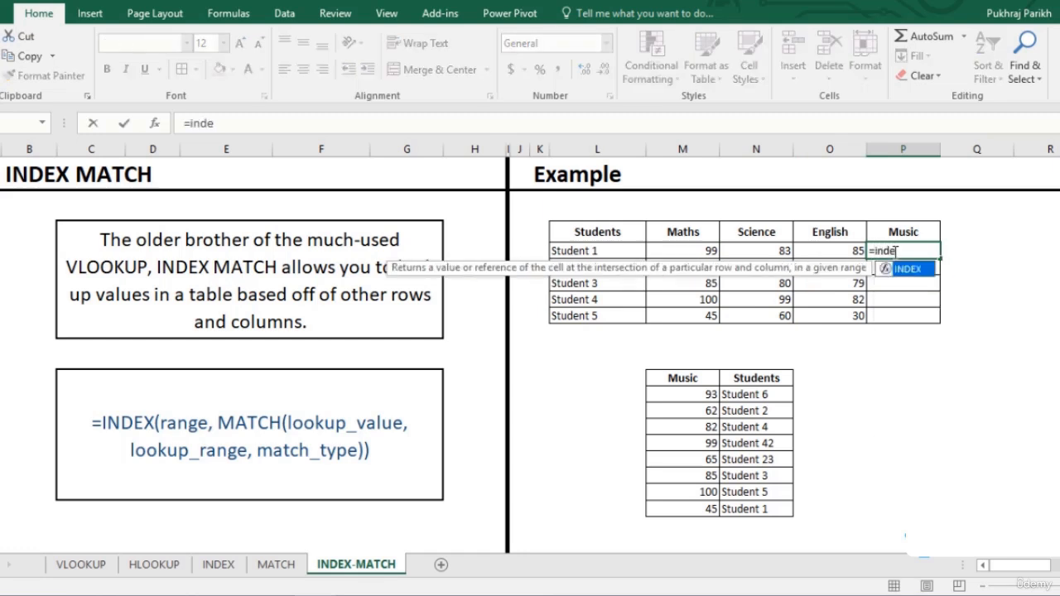
key("Tab")
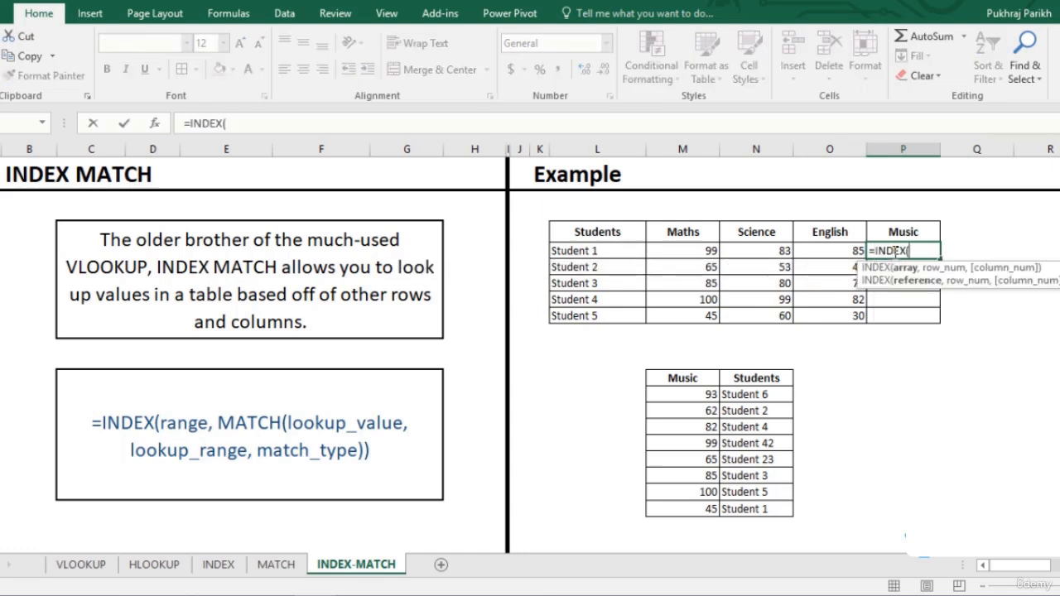
left_click_drag(683, 397, 757, 506)
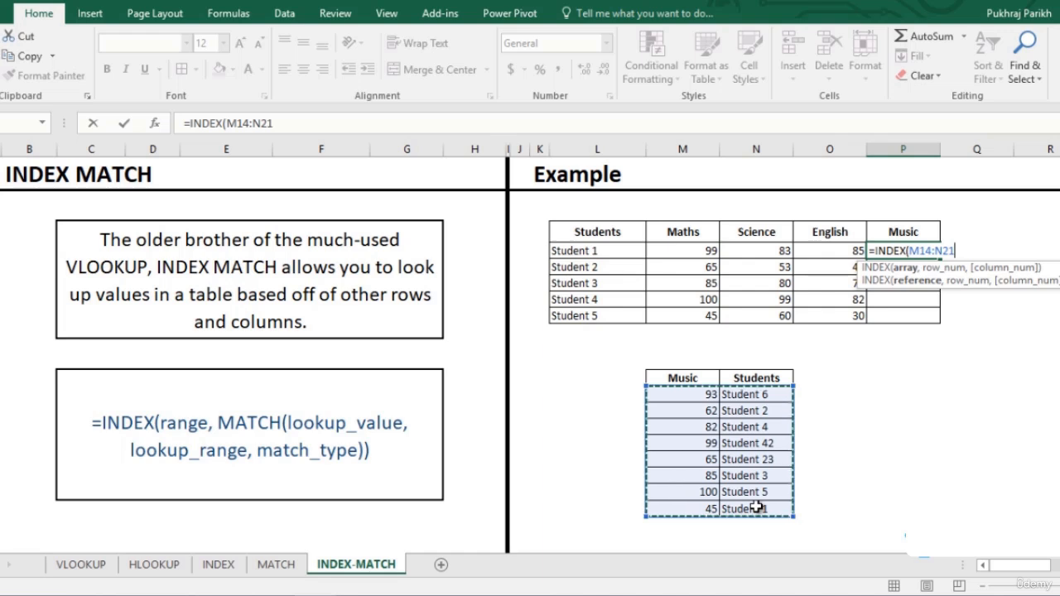
type(",")
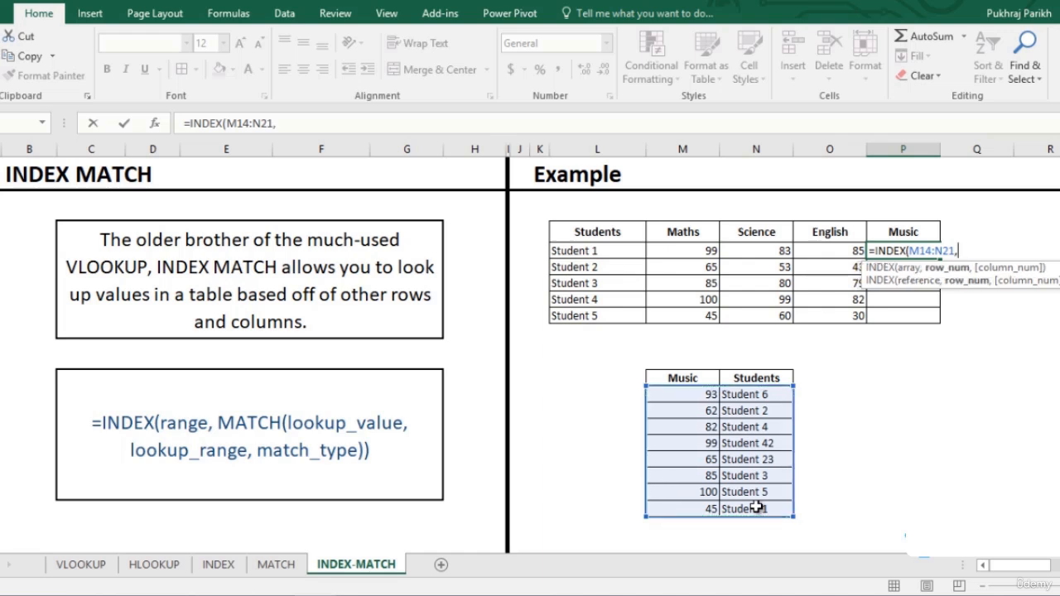
Step: Nest a MATCH function as the row number, looking up L5 in the student list N14:N21 with exact match 0
type("match")
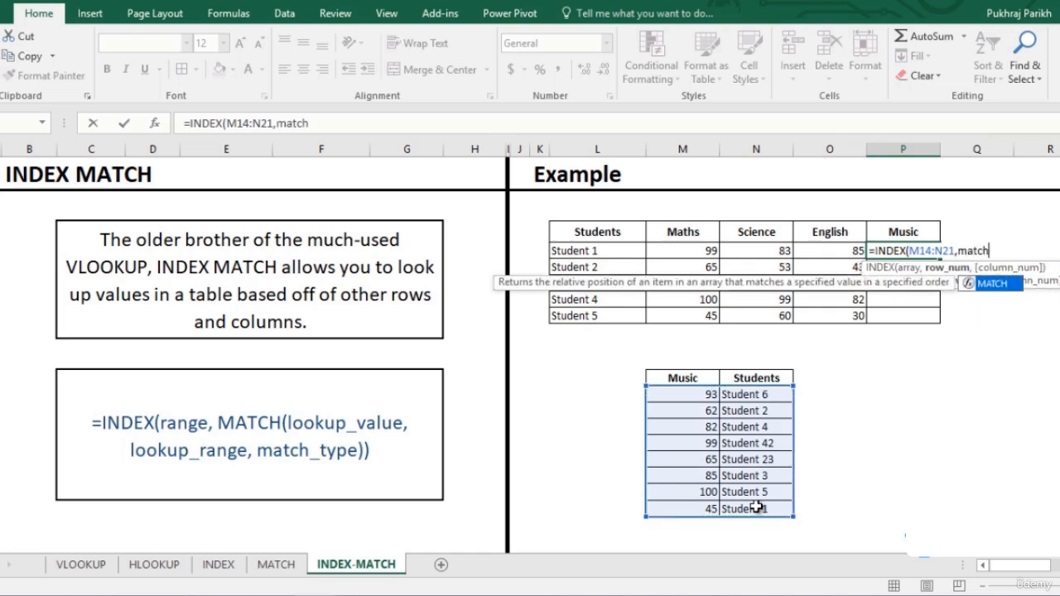
key("Tab")
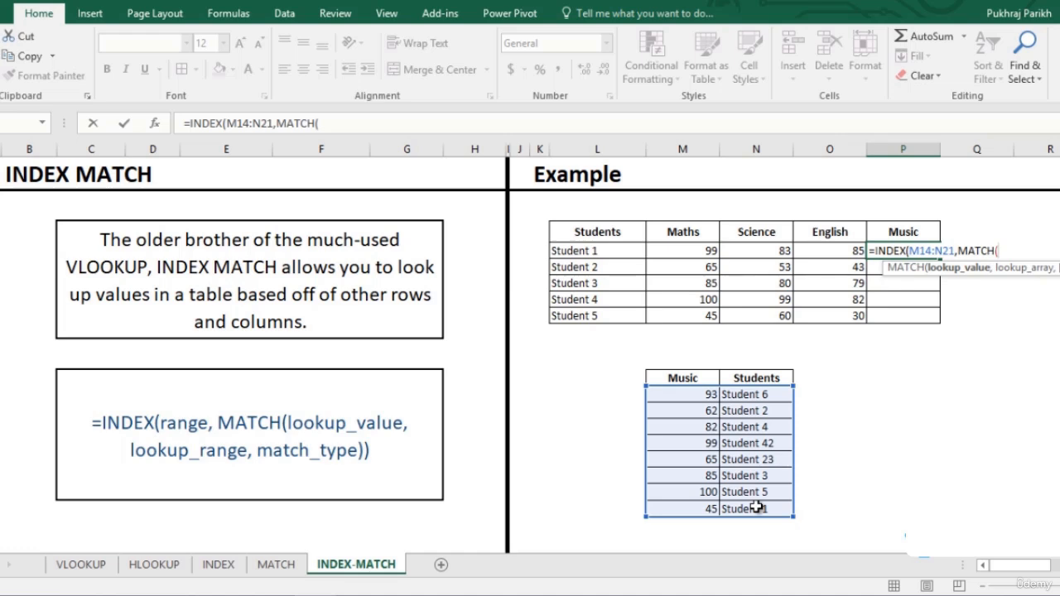
left_click(593, 251)
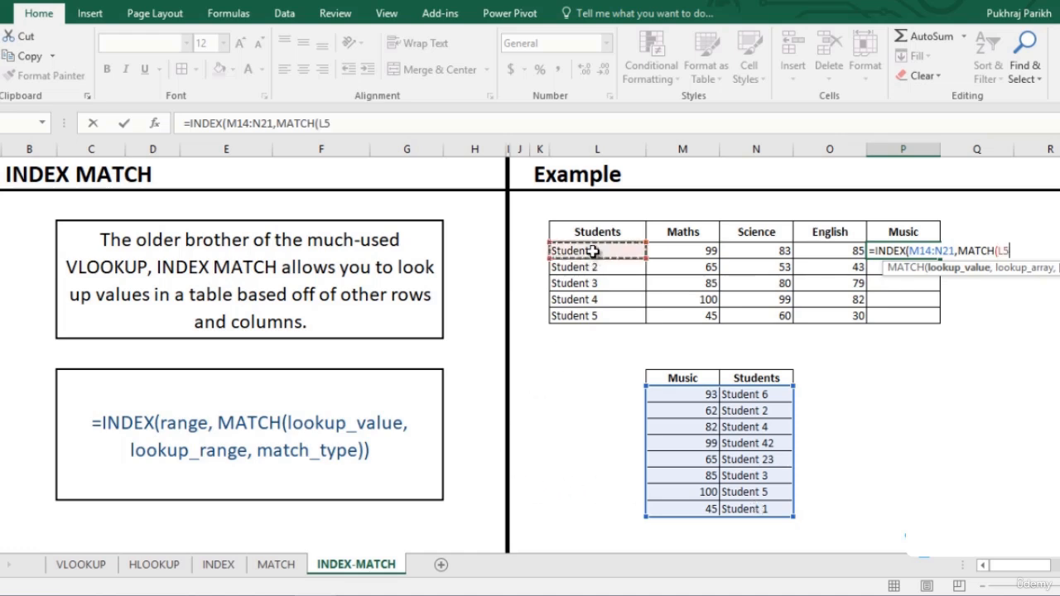
type(",")
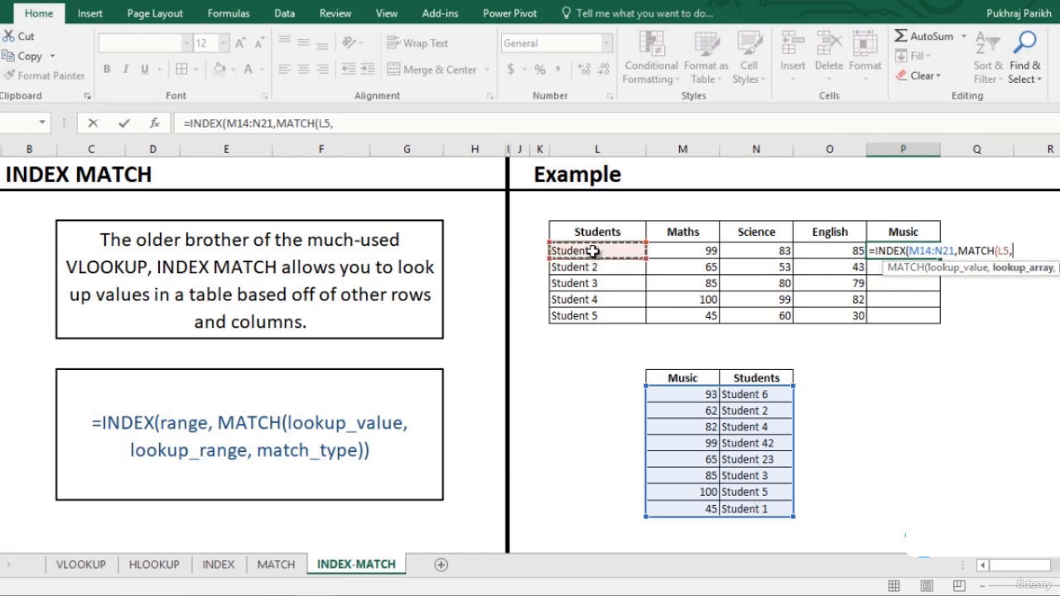
left_click(762, 395)
left_click_drag(762, 394, 754, 508)
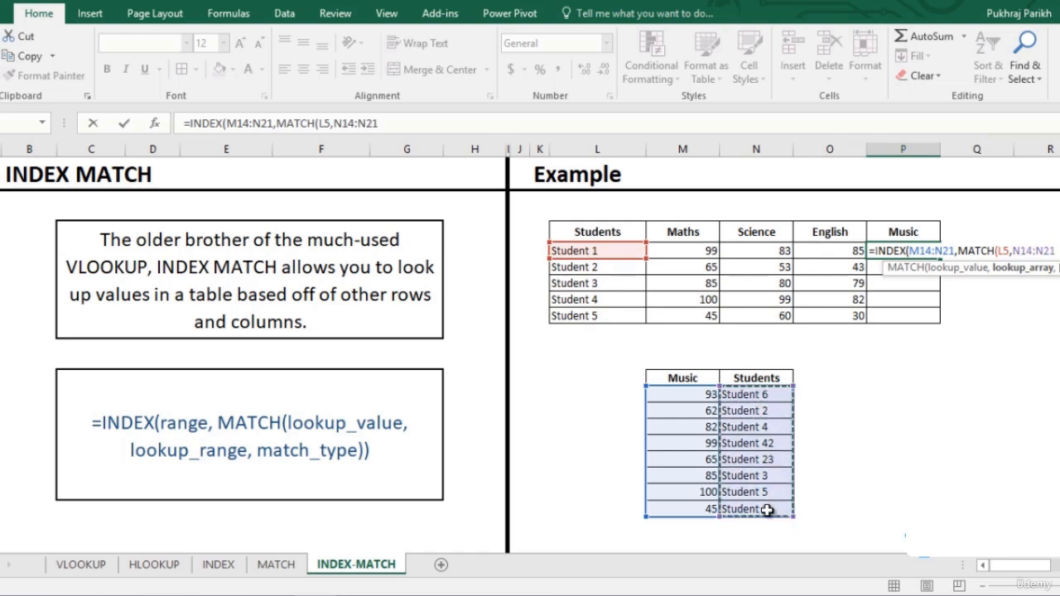
type(",")
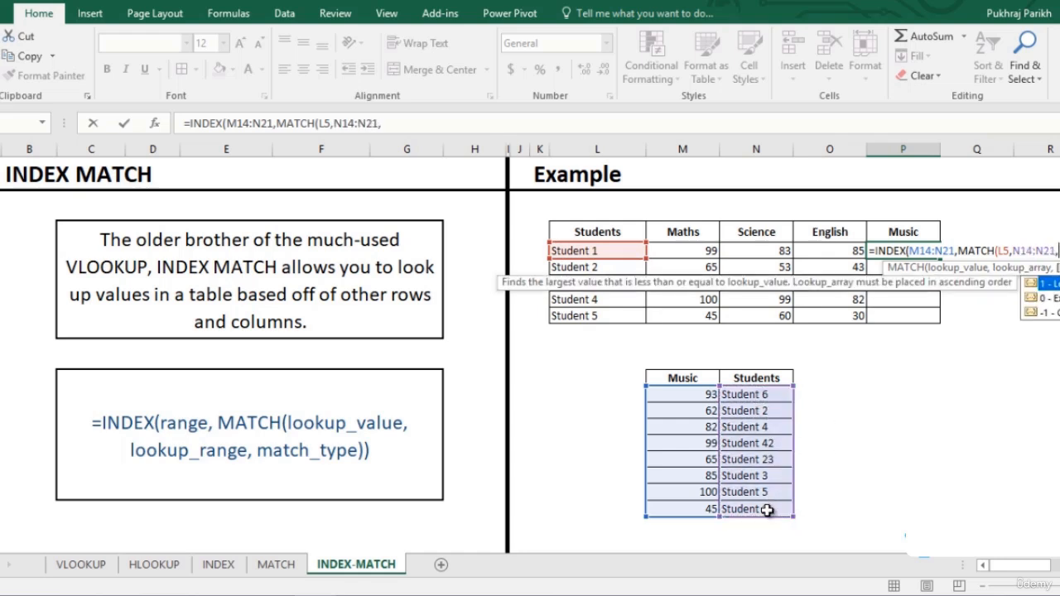
type("0)")
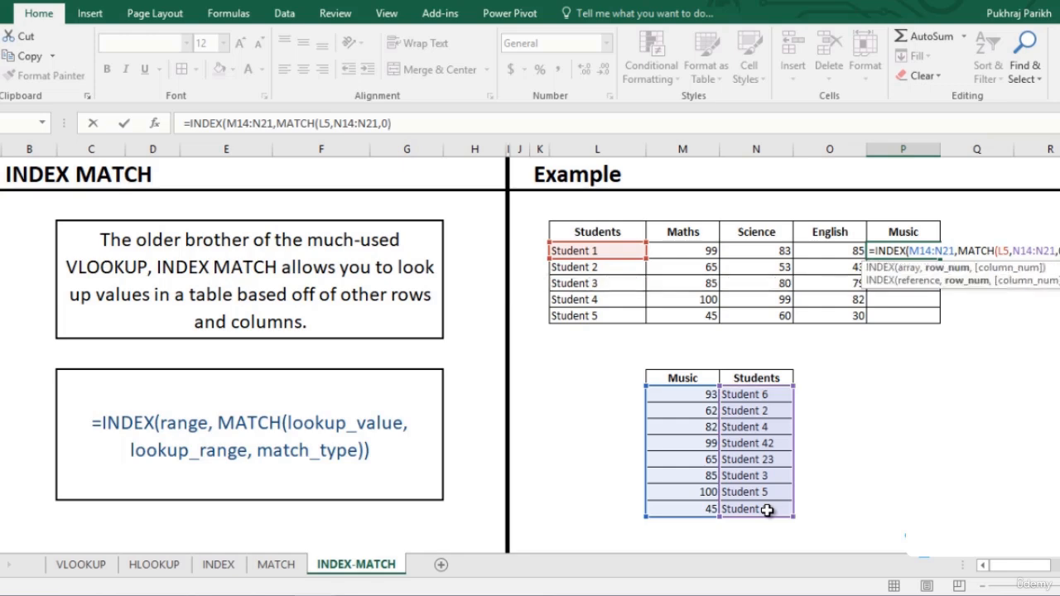
Step: Finish Student 1's INDEX formula with column number 1
type(",")
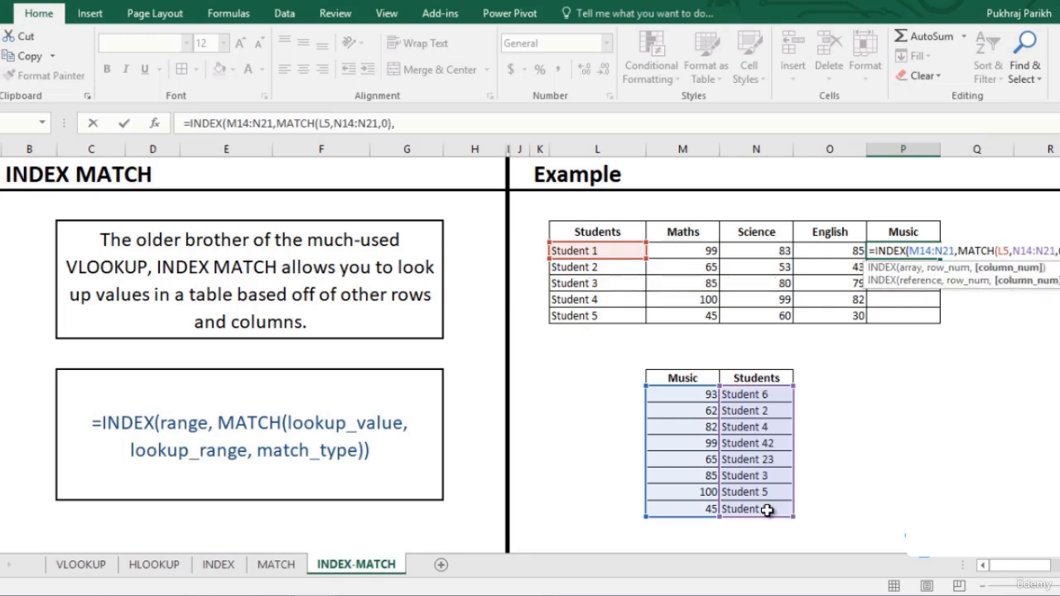
type("1)")
key("Return")
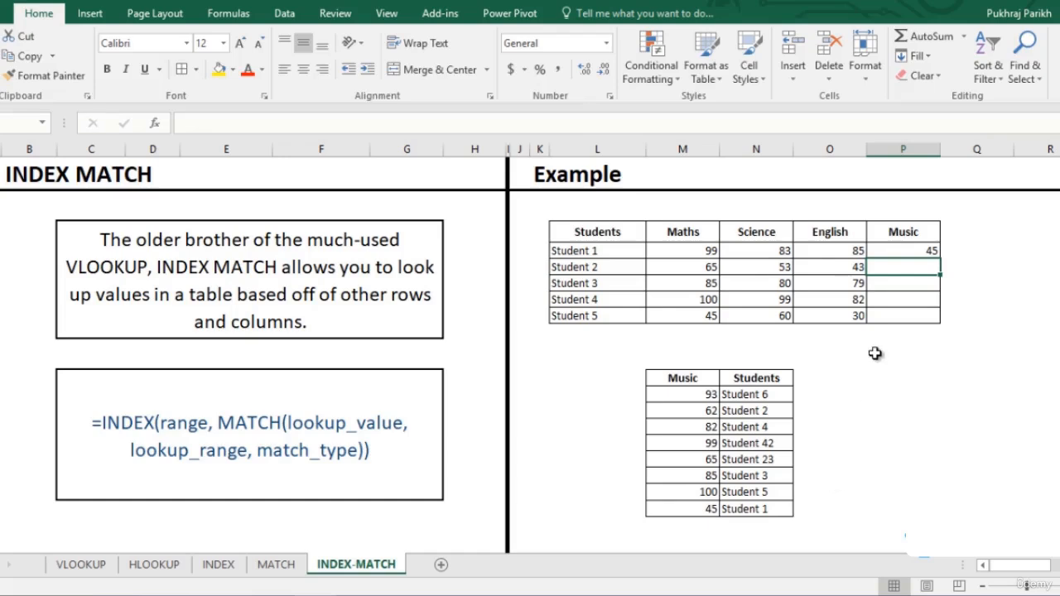
Step: Make the MATCH lookup array in Student 1's Music formula absolute as $N$14:$N$21
left_click(917, 250)
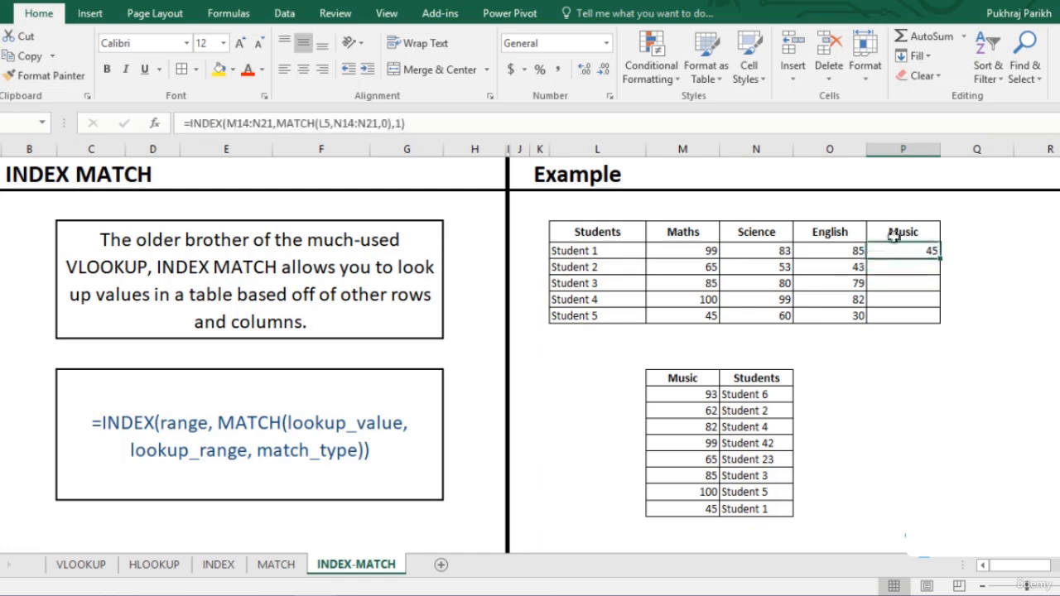
left_click(335, 125)
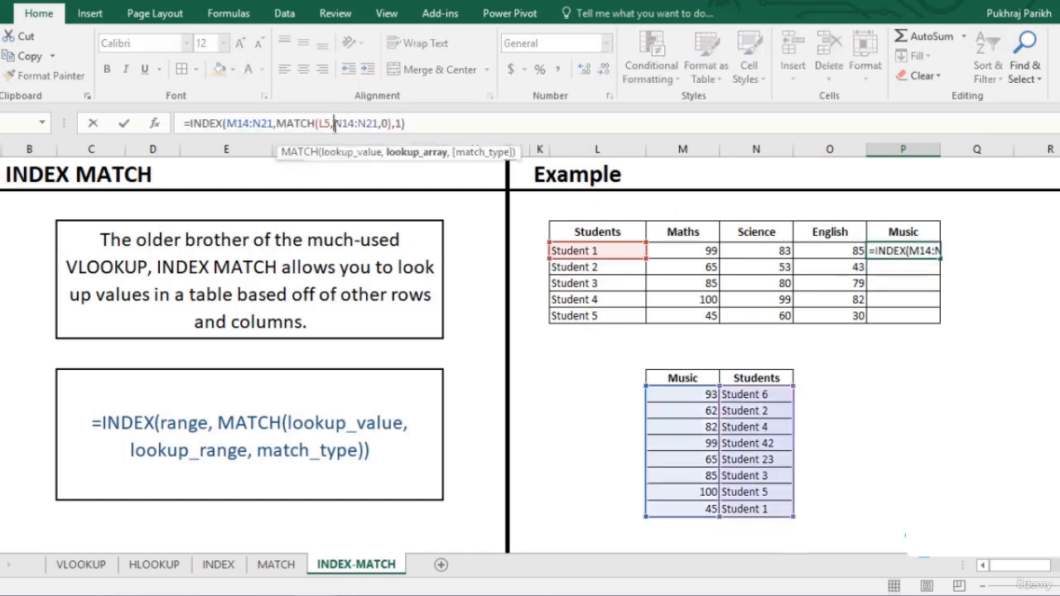
left_click_drag(336, 124, 378, 123)
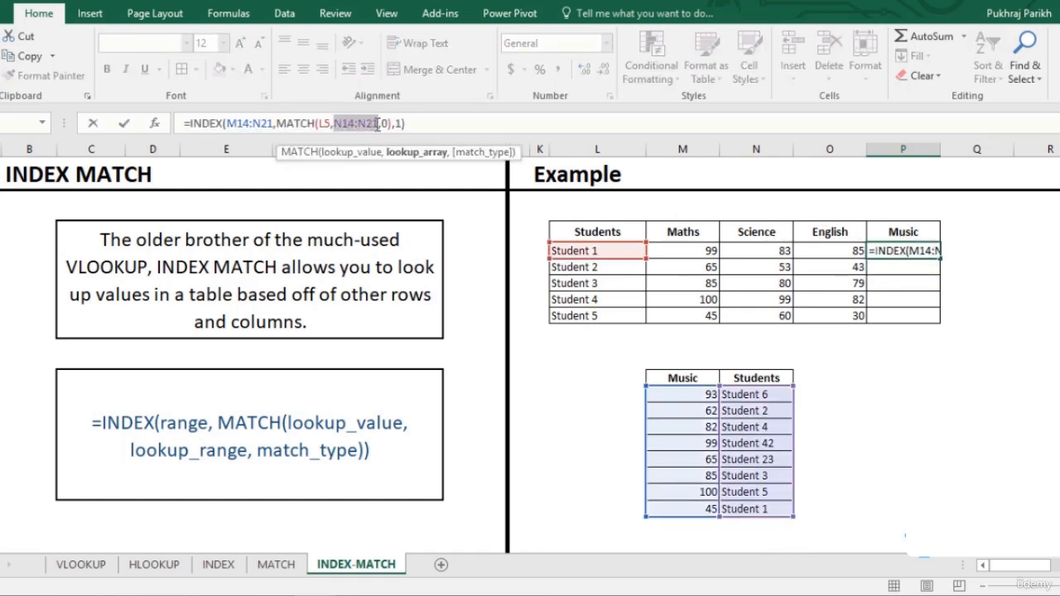
key("F4")
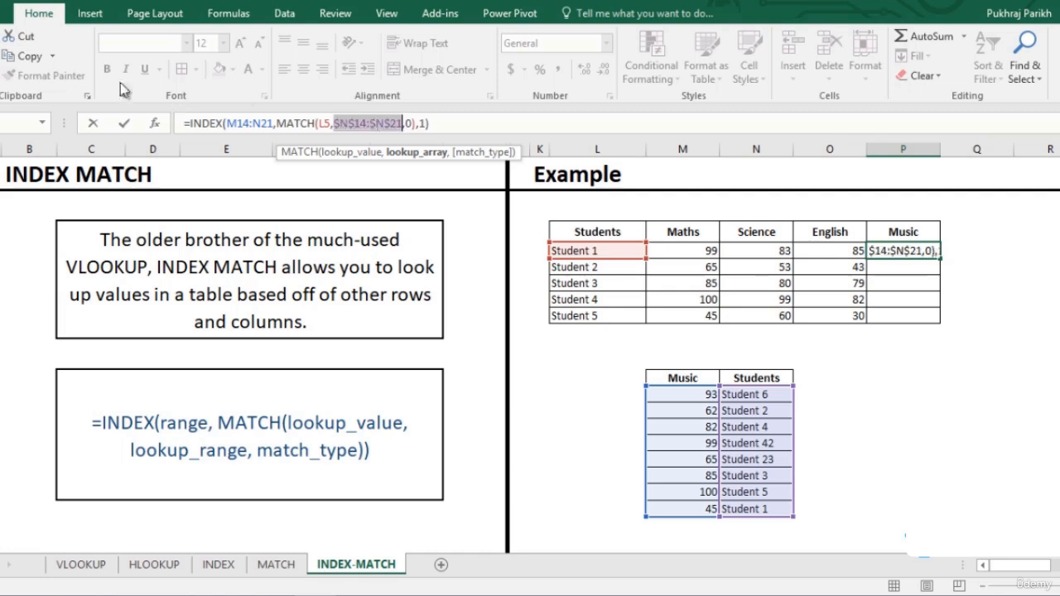
Step: Make the INDEX array absolute as $M$14:$N$21 and fill the Music formula down through Student 5
left_click(239, 123)
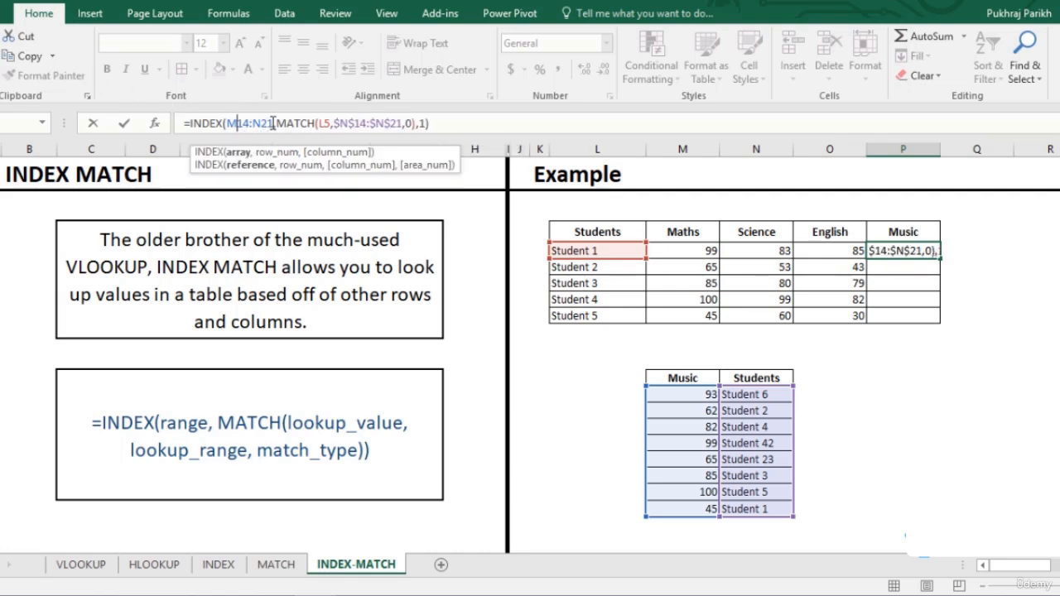
left_click_drag(227, 123, 274, 124)
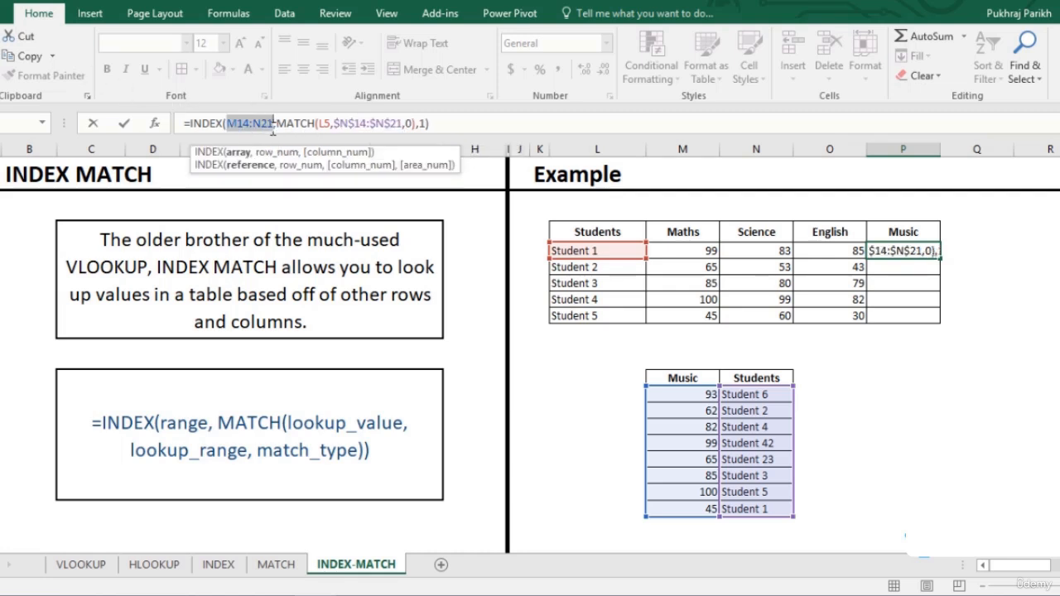
key("F4")
left_click(470, 123)
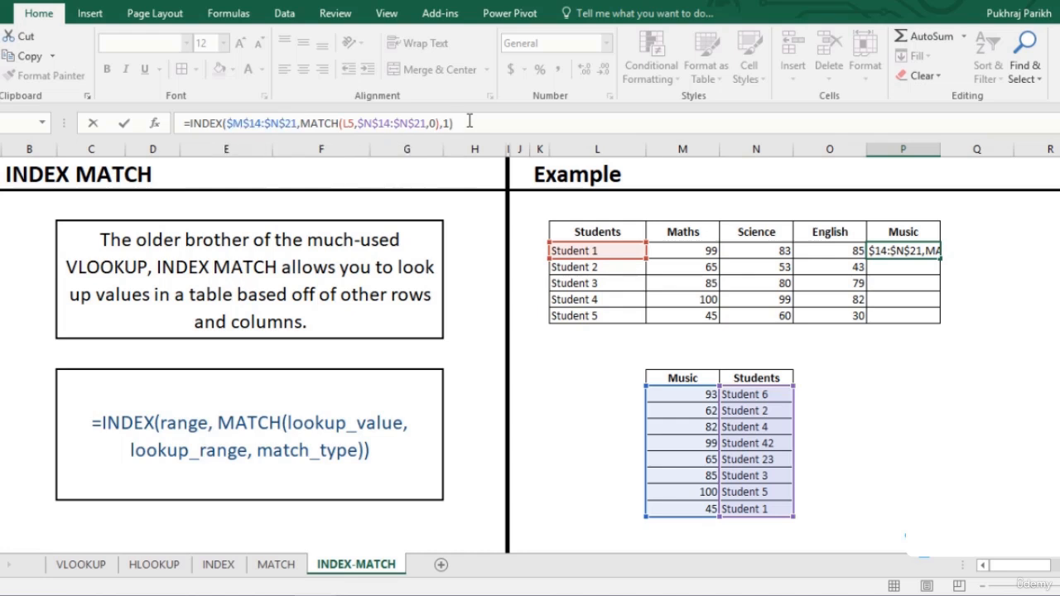
key("Return")
left_click(912, 250)
double_click(940, 258)
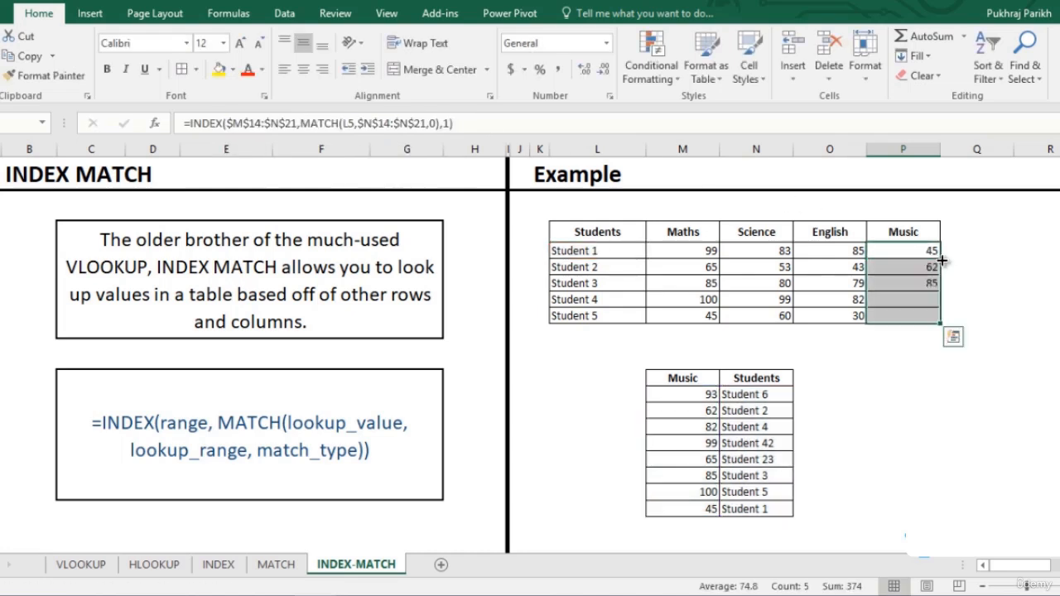